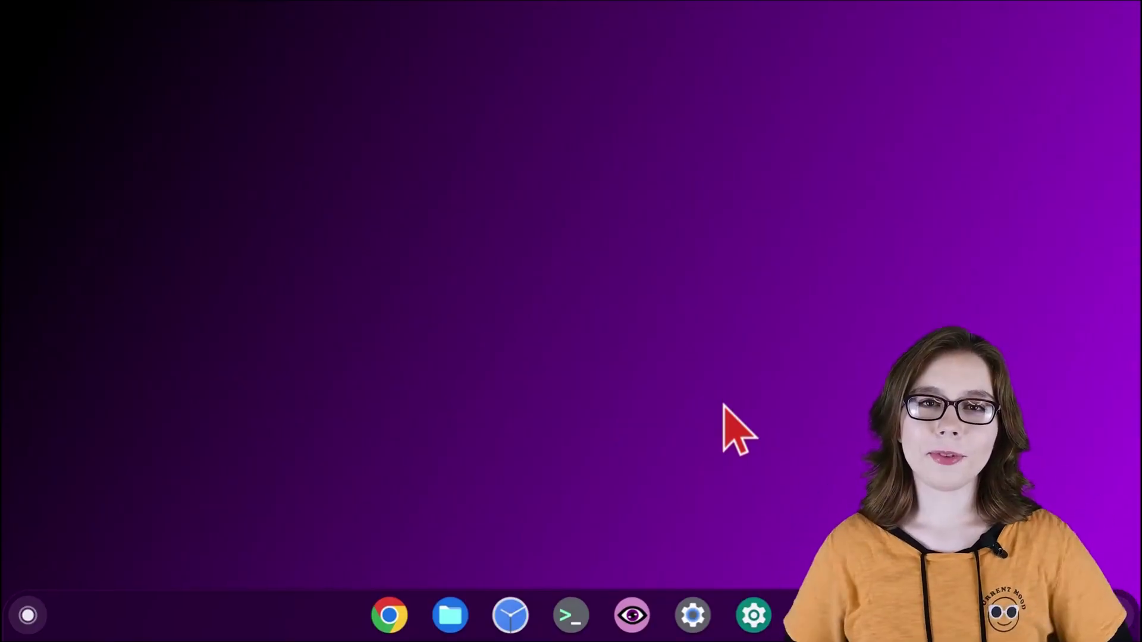
# Open ChromeOS Settings, expand Advanced and go to the Developers page
pyautogui.click(692, 615)
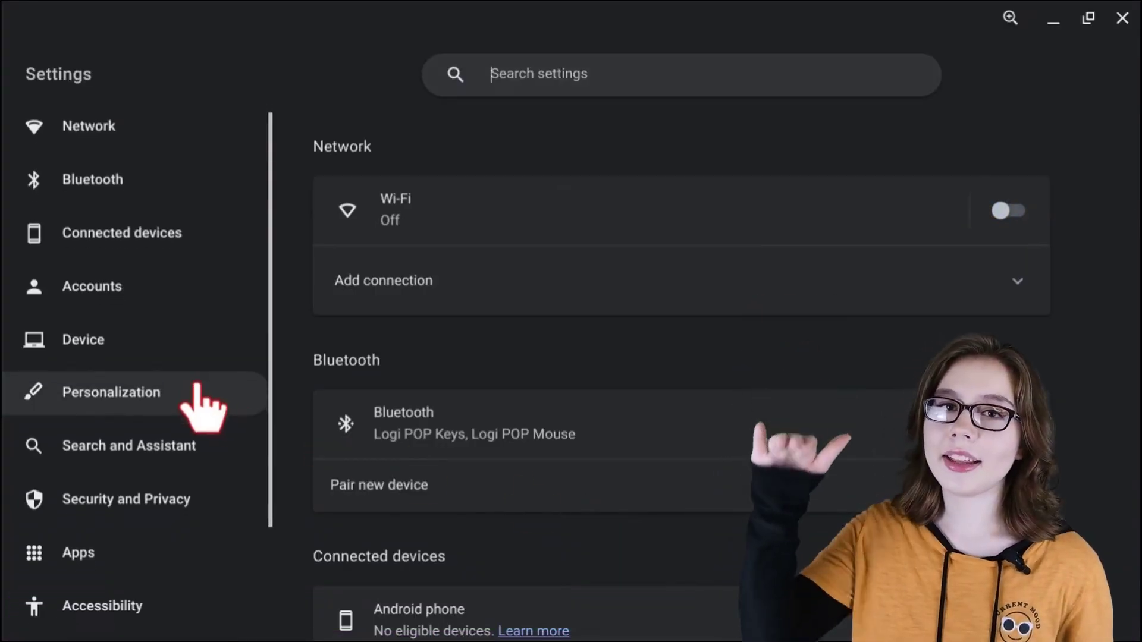
pyautogui.scroll(-3, 205, 409)
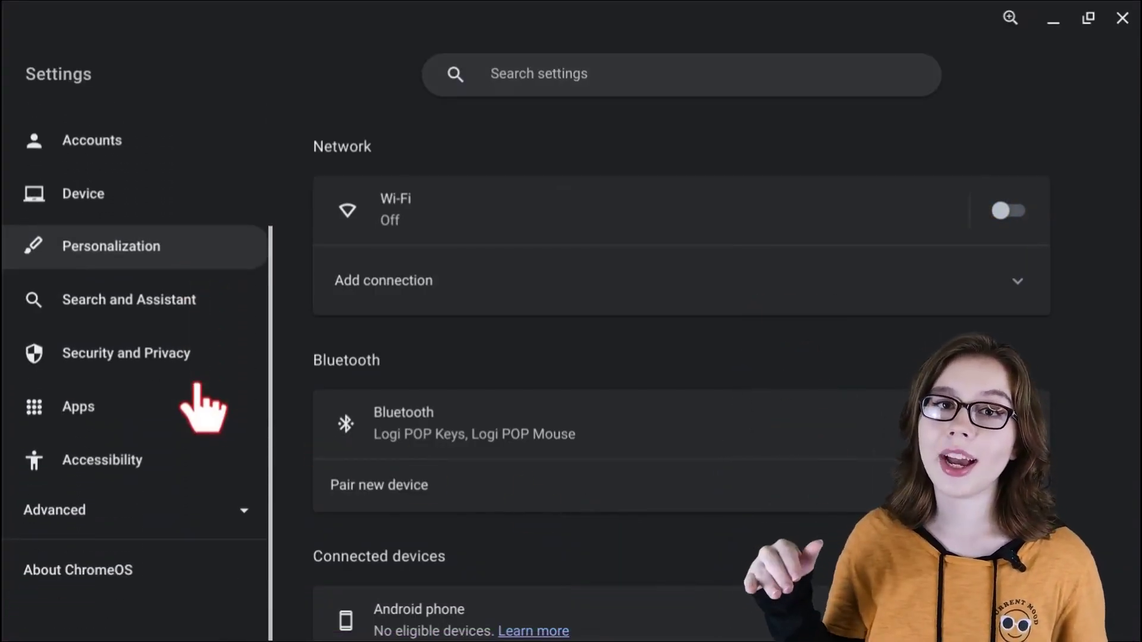
pyautogui.click(246, 510)
pyautogui.scroll(-4, 244, 524)
pyautogui.click(165, 483)
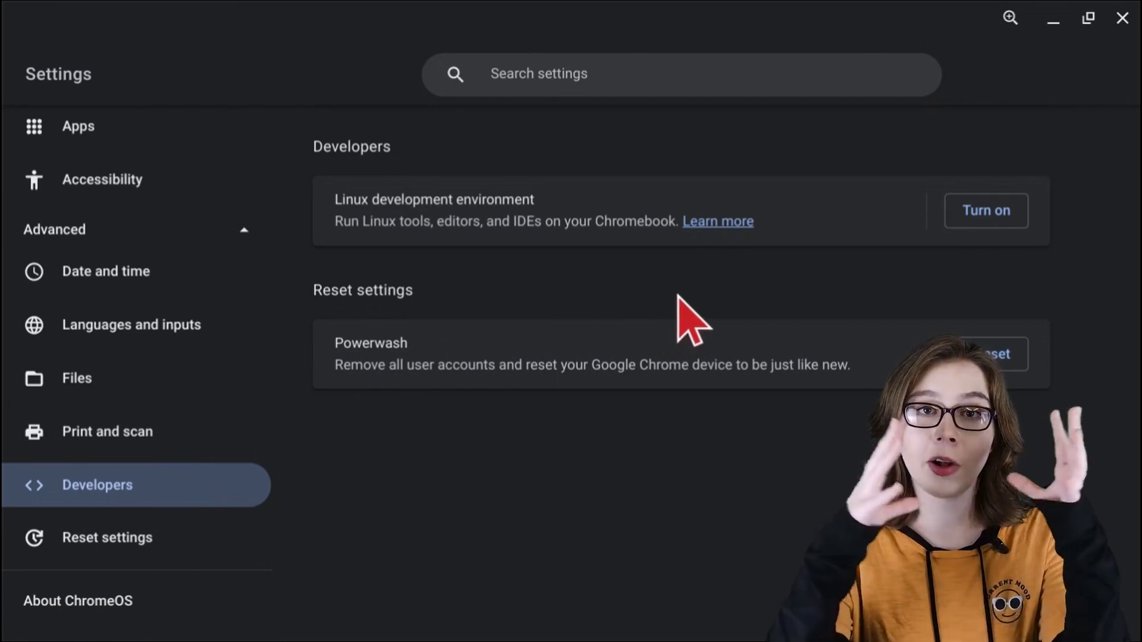
# Highlight the Developers and Linux development environment headings for emphasis
pyautogui.moveTo(321, 147); pyautogui.dragTo(408, 158)
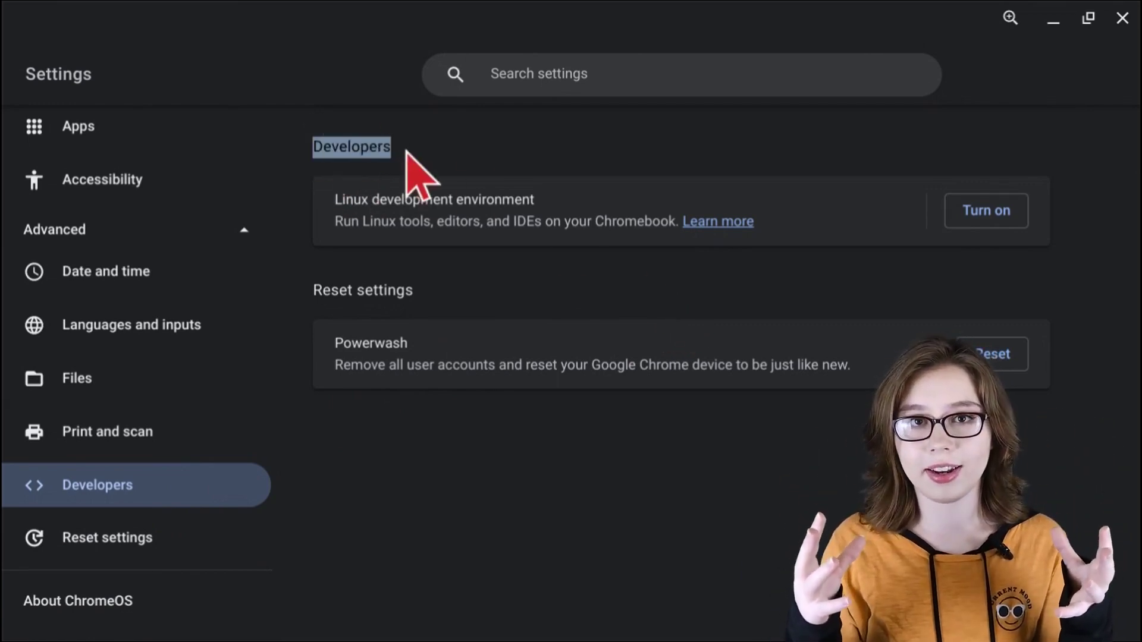
pyautogui.click(753, 151)
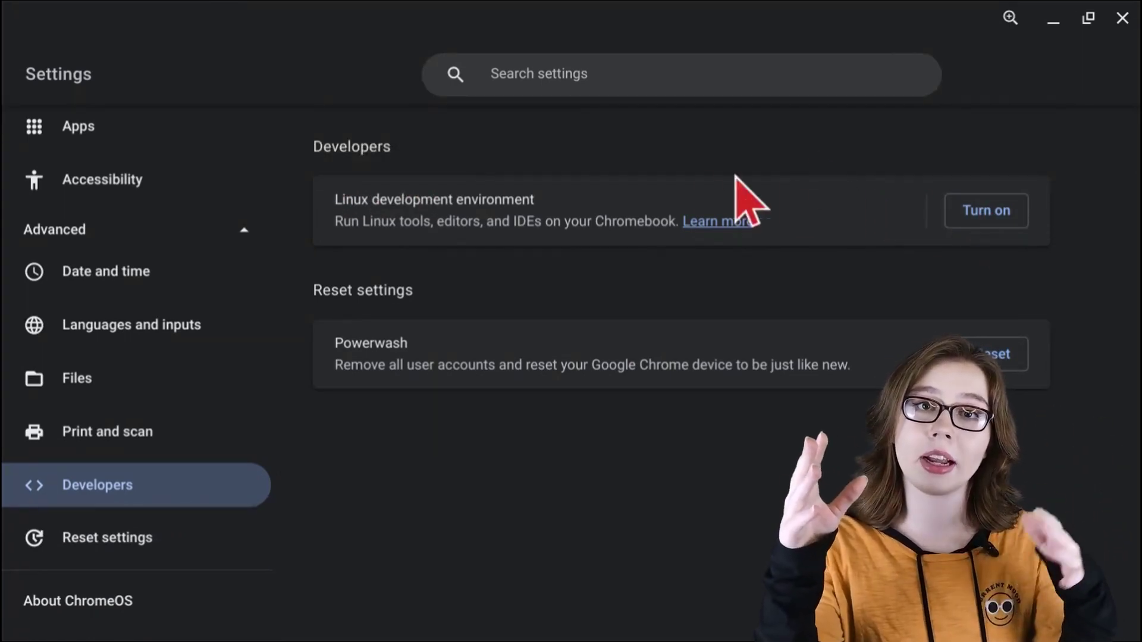
pyautogui.moveTo(537, 200); pyautogui.dragTo(328, 196)
pyautogui.click(879, 216)
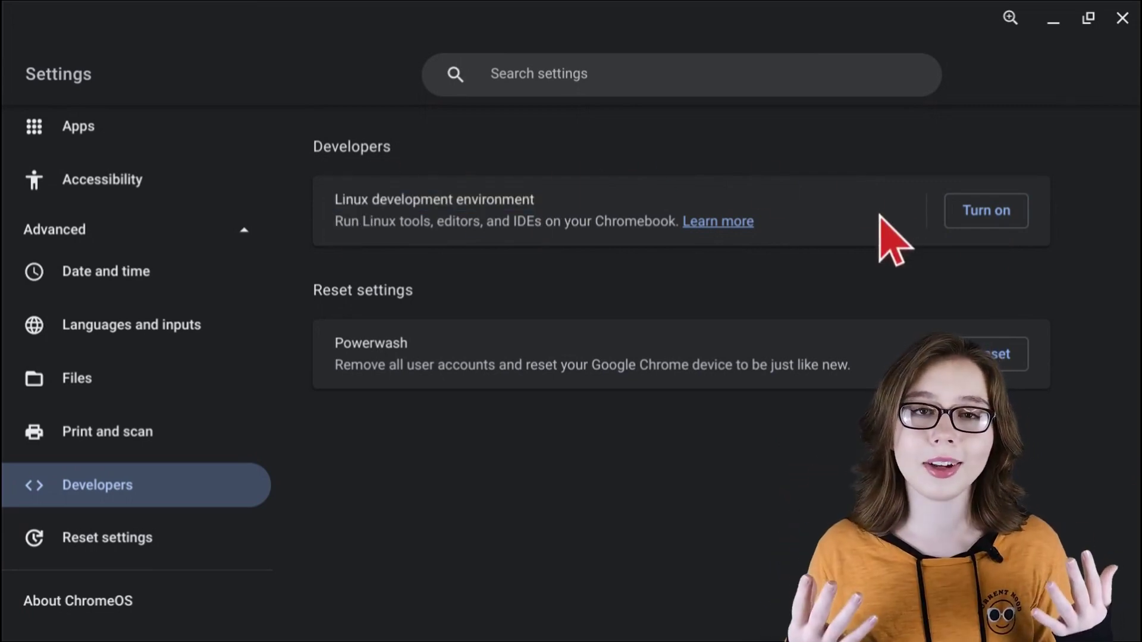
# Begin Linux setup, try a larger custom disk, then keep Recommended 10.0 GB
pyautogui.click(987, 215)
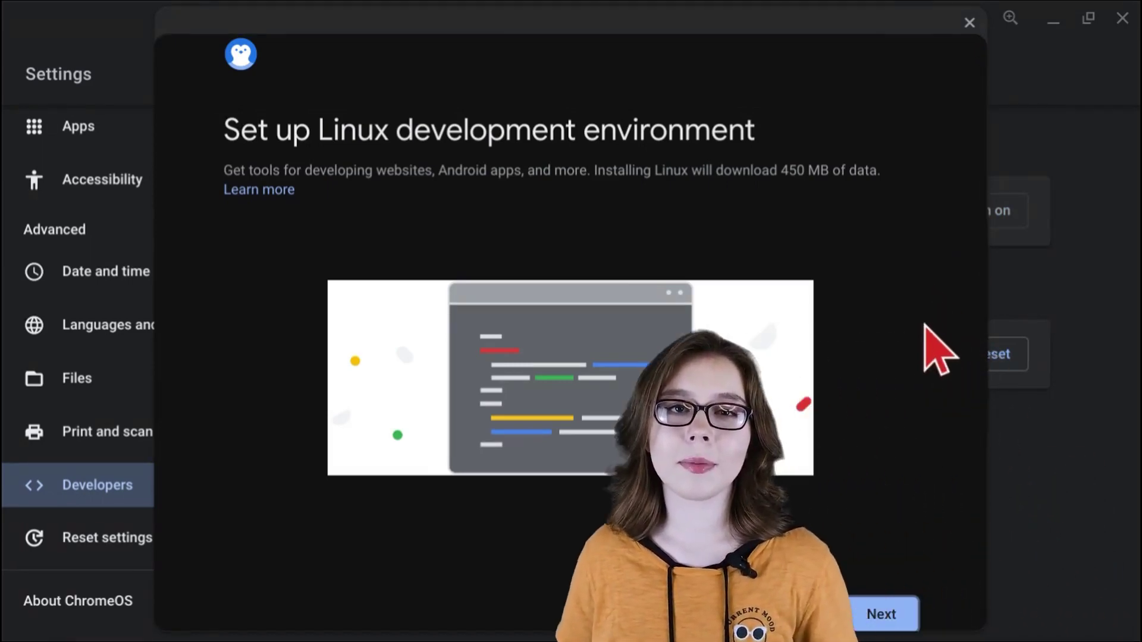
pyautogui.click(884, 616)
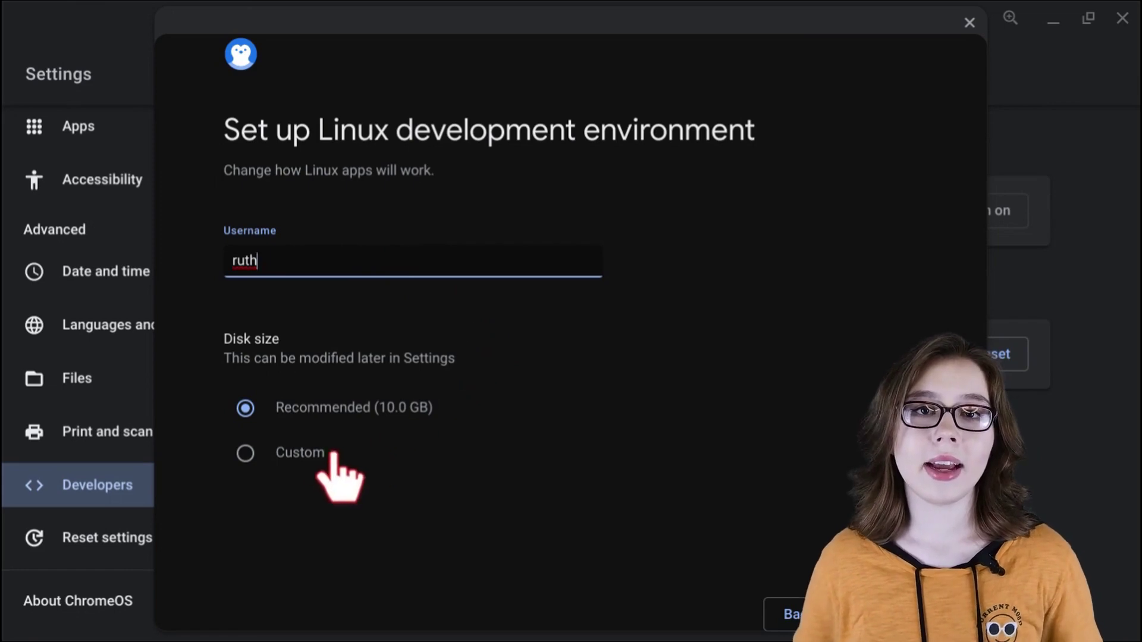
pyautogui.click(301, 462)
pyautogui.moveTo(350, 494); pyautogui.dragTo(460, 494)
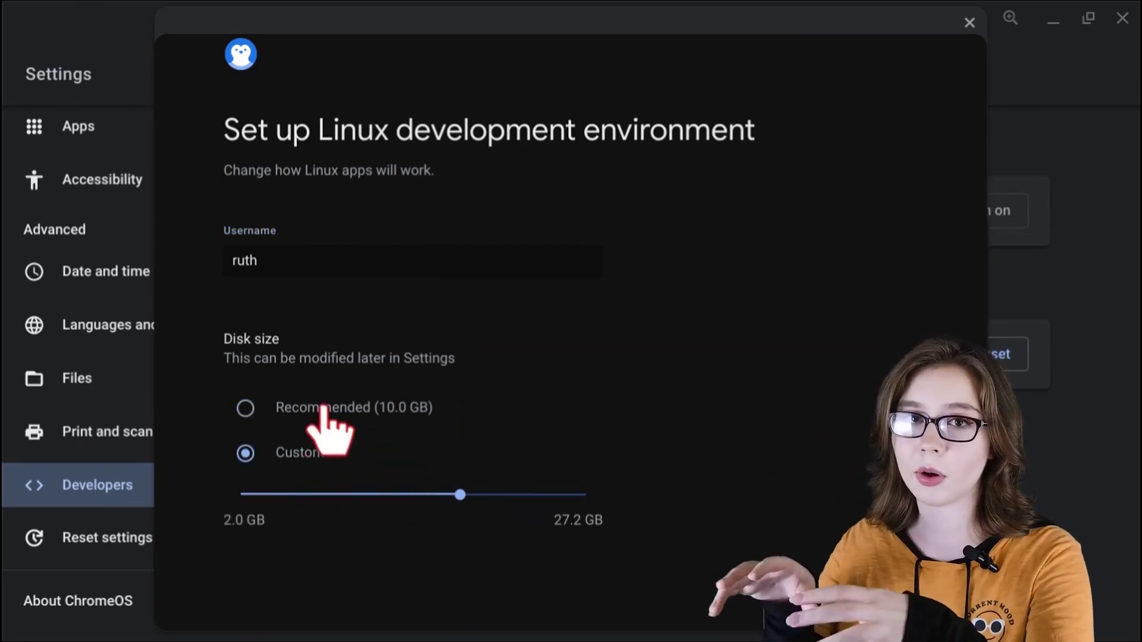
pyautogui.click(246, 408)
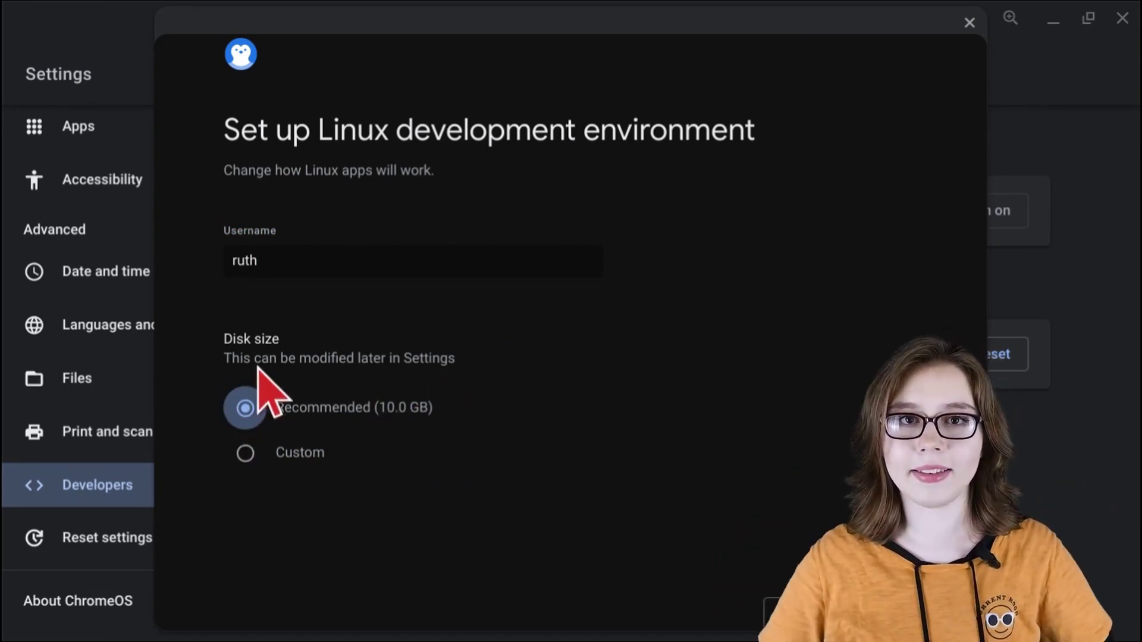
pyautogui.moveTo(213, 354); pyautogui.dragTo(484, 358)
pyautogui.click(593, 401)
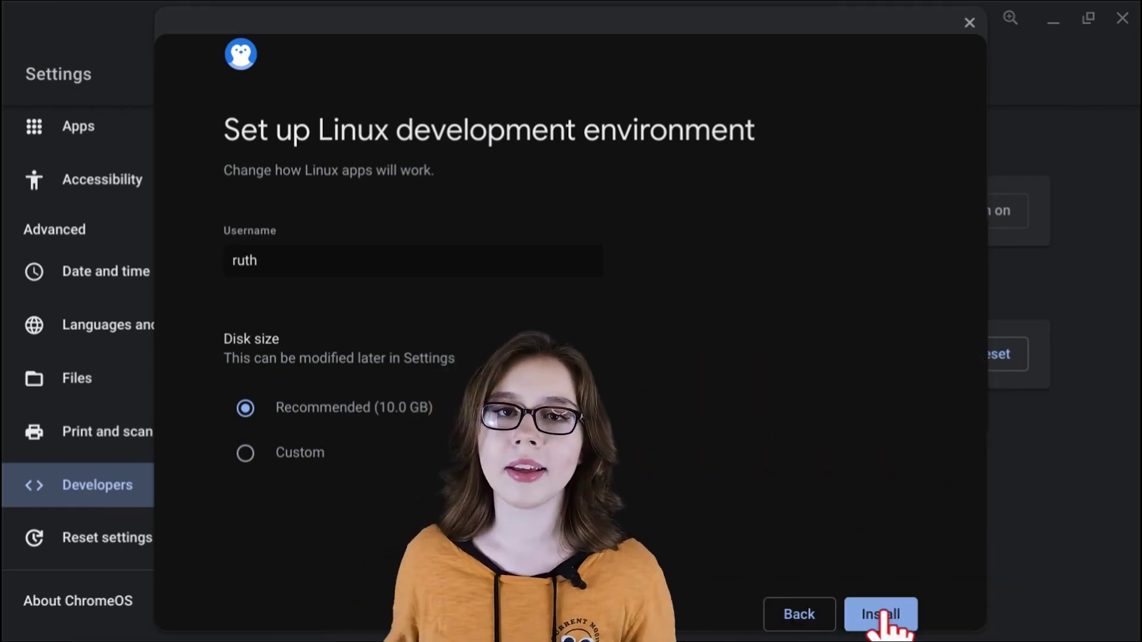
# Install Linux and wait for the penguin terminal to reach a shell prompt
pyautogui.click(881, 612)
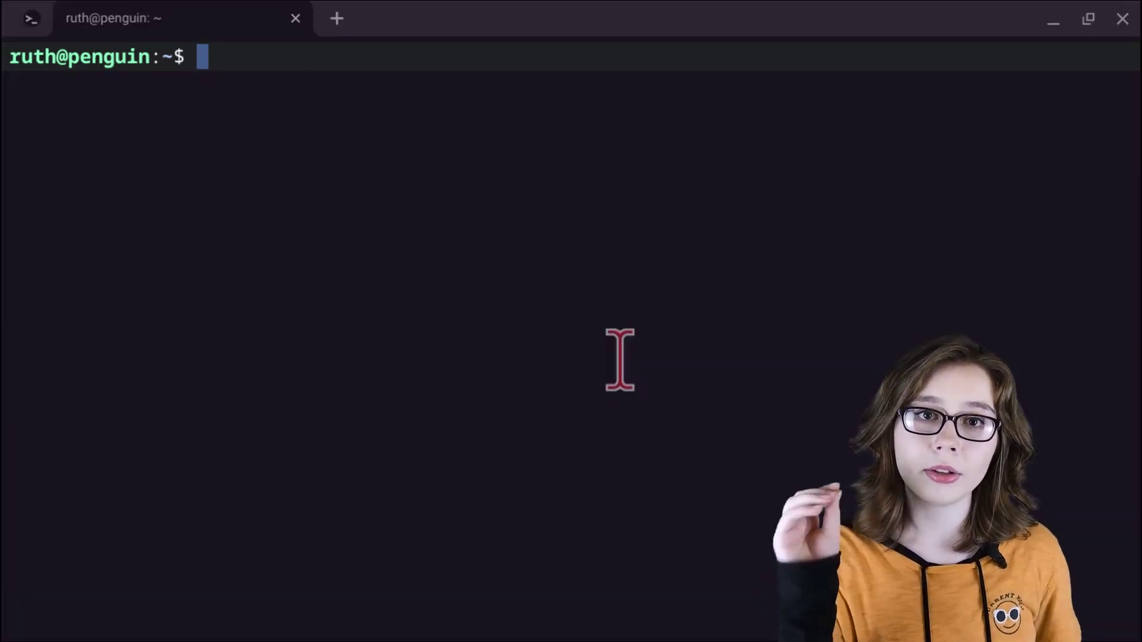
# Run sudo apt update, then sudo apt dist-upgrade -y to upgrade all 35 packages
pyautogui.write('sudo apt')
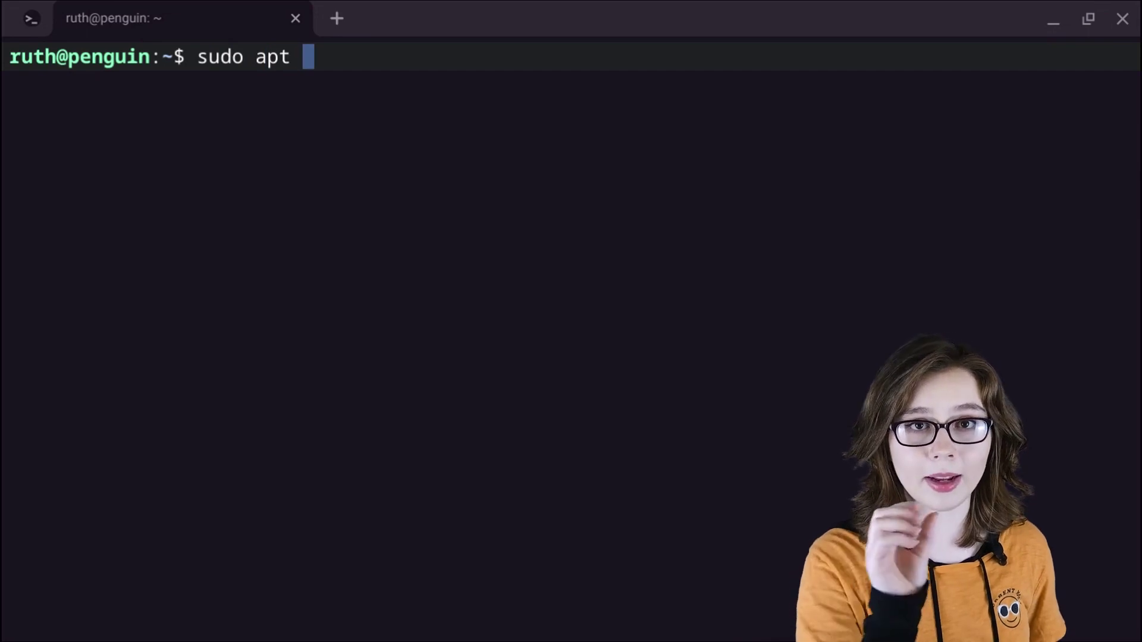
pyautogui.write(' update -y')
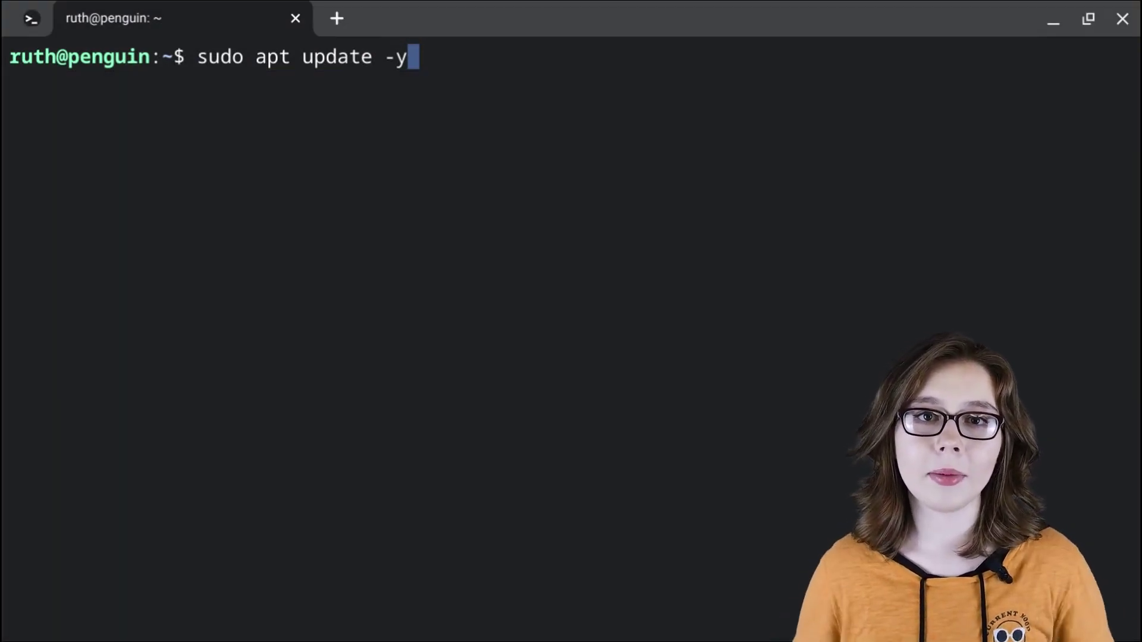
pyautogui.press('Return')
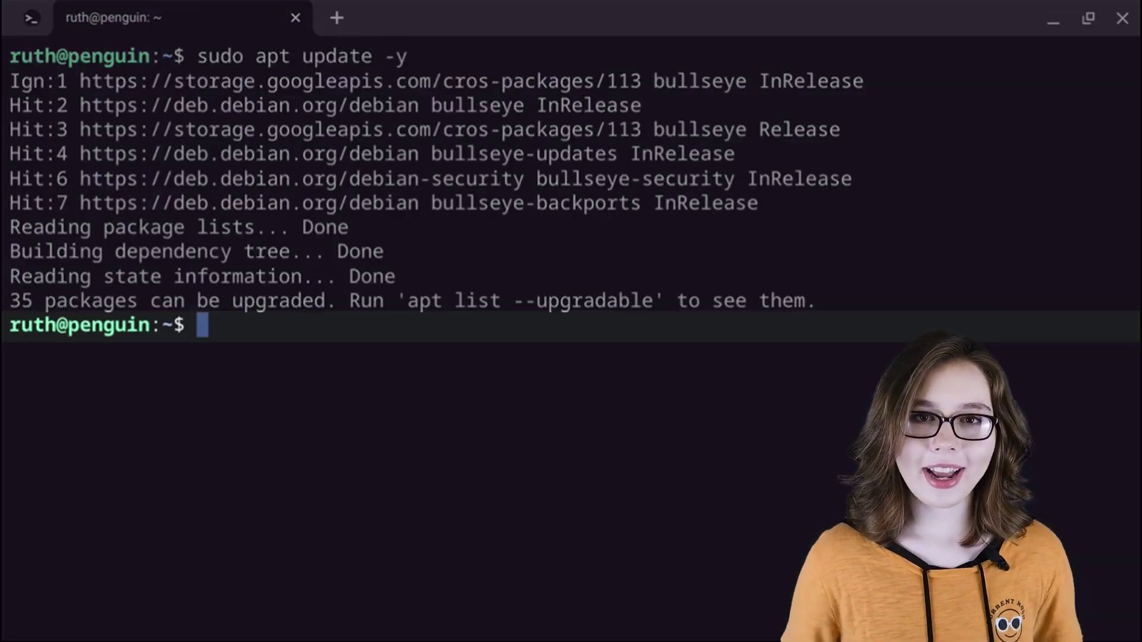
pyautogui.write('sudo a')
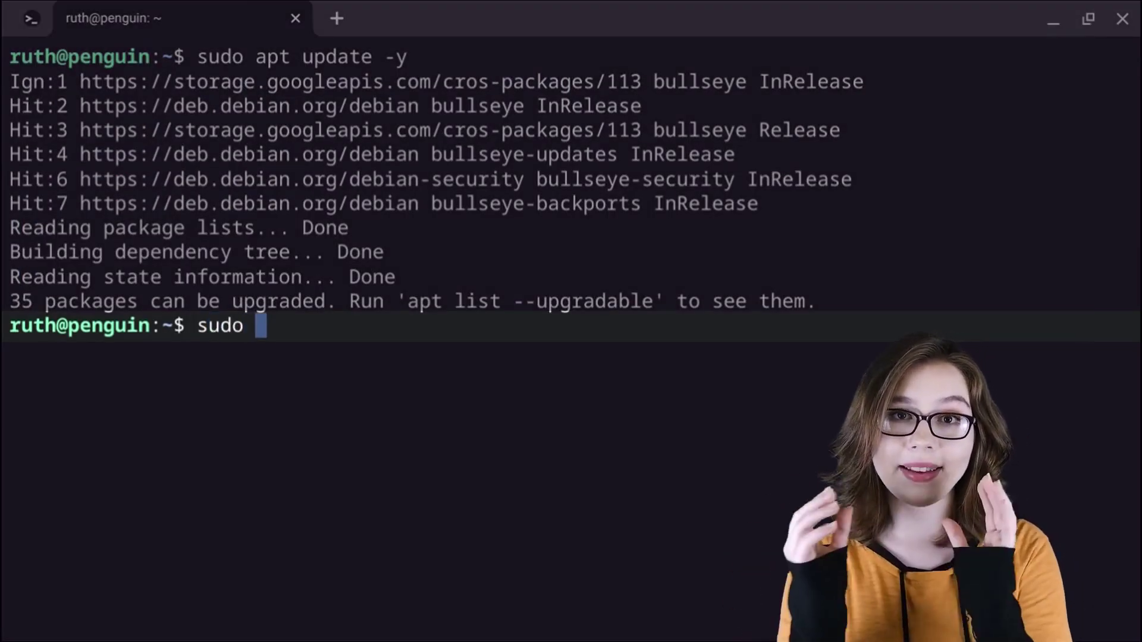
pyautogui.write('pt dist-upgrade -y')
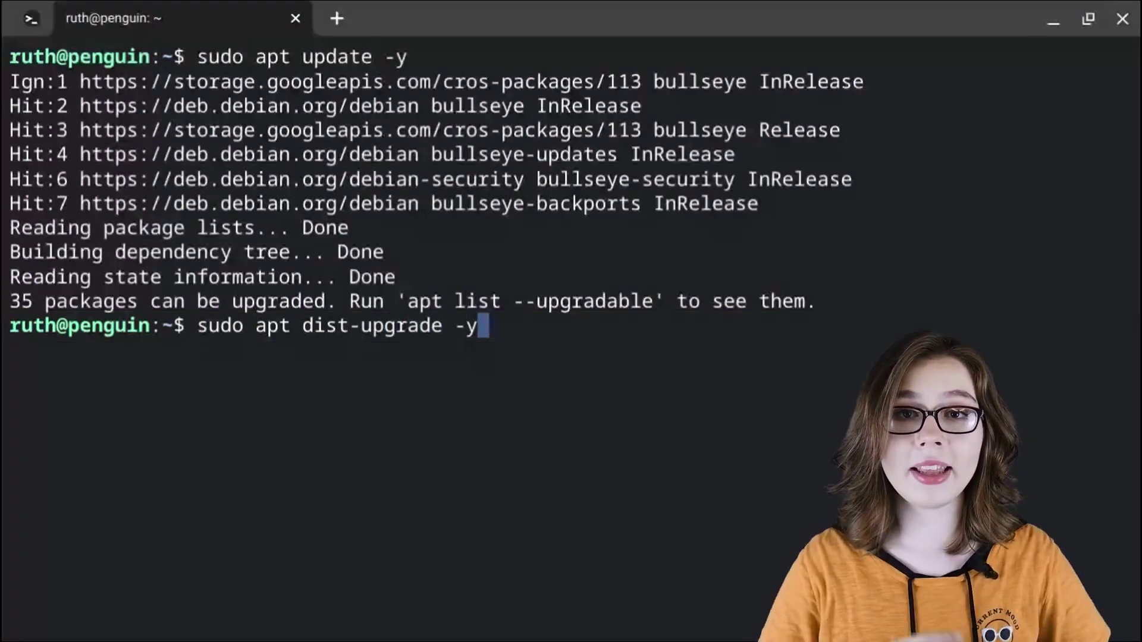
pyautogui.press('Return')
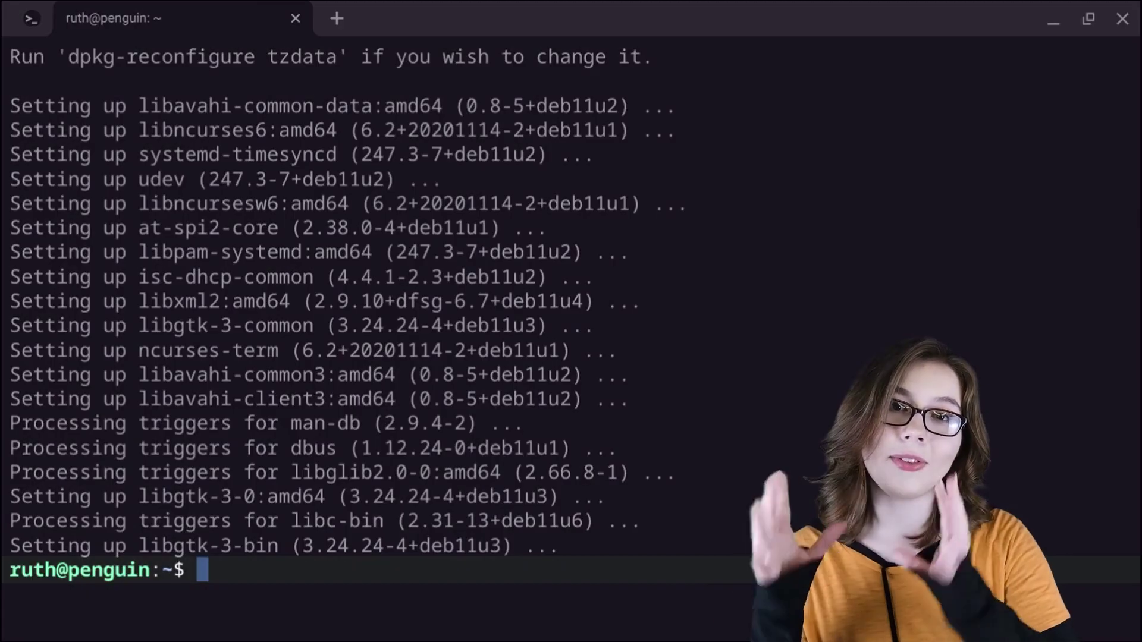
# Install task-lxde-desktop with sudo apt install -y, pulling in 818 packages
pyautogui.write('sudo apt i')
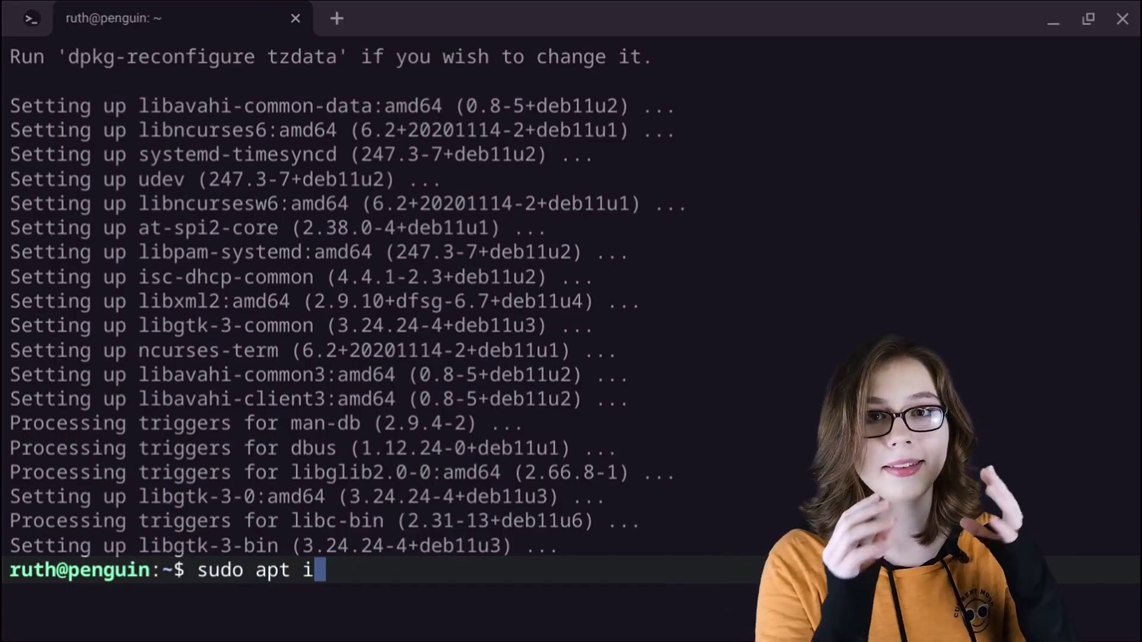
pyautogui.write('nstall task-lxde')
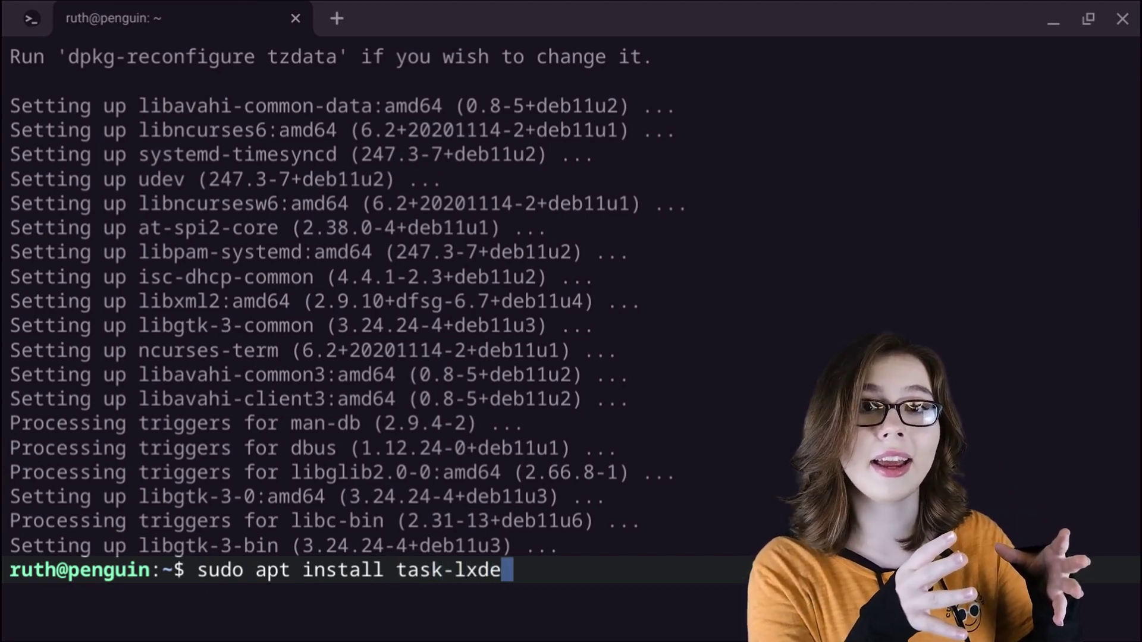
pyautogui.write('-desktop -')
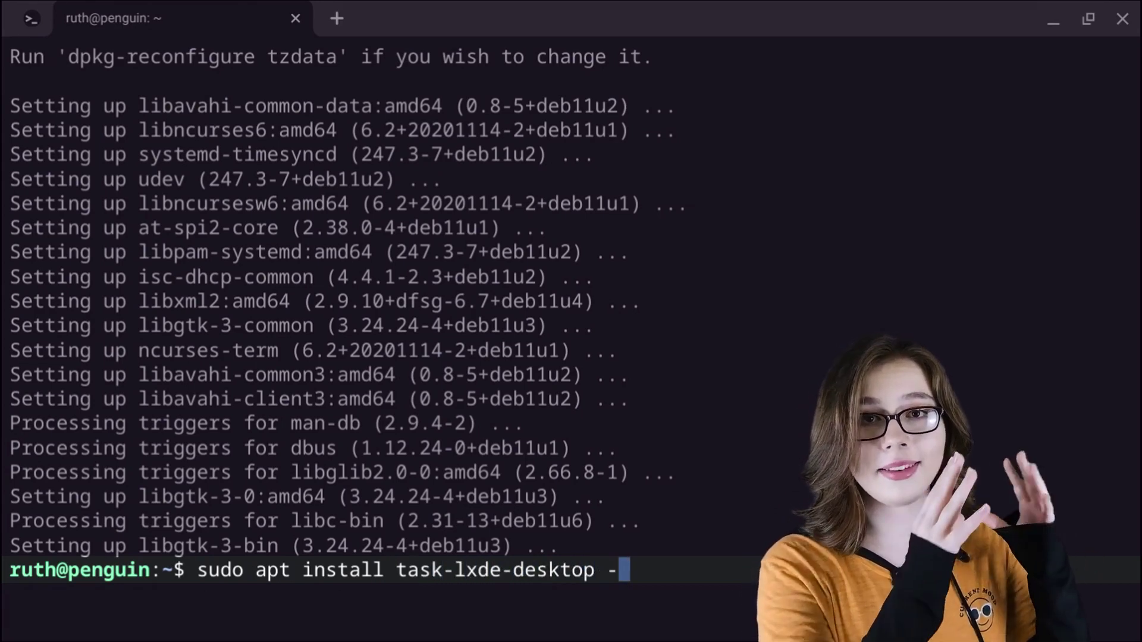
pyautogui.write('y')
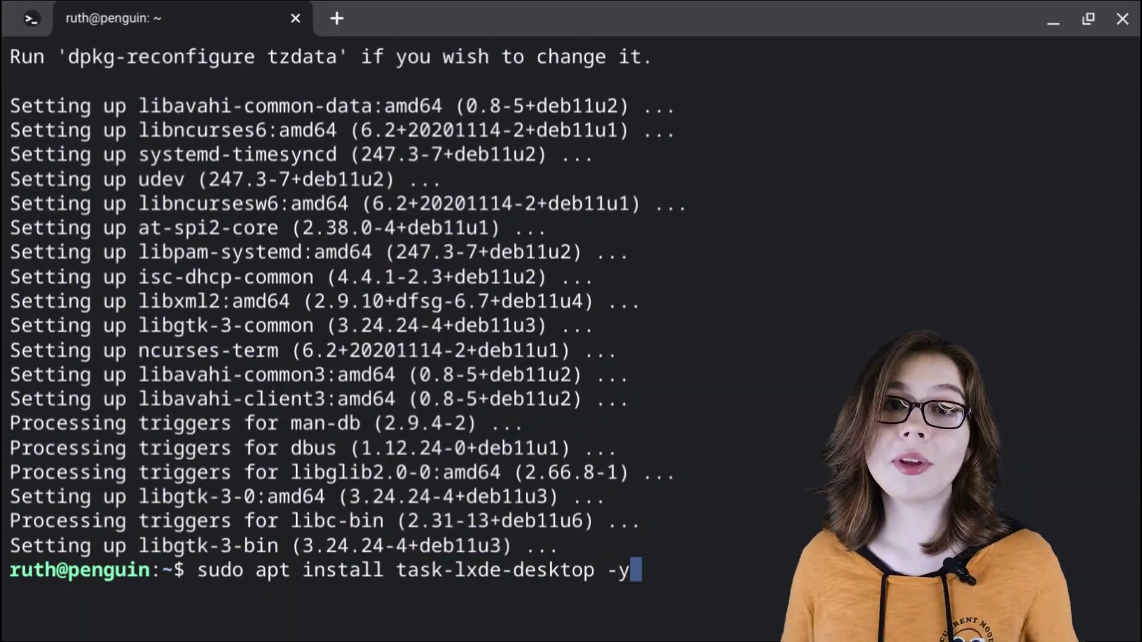
pyautogui.press('Return')
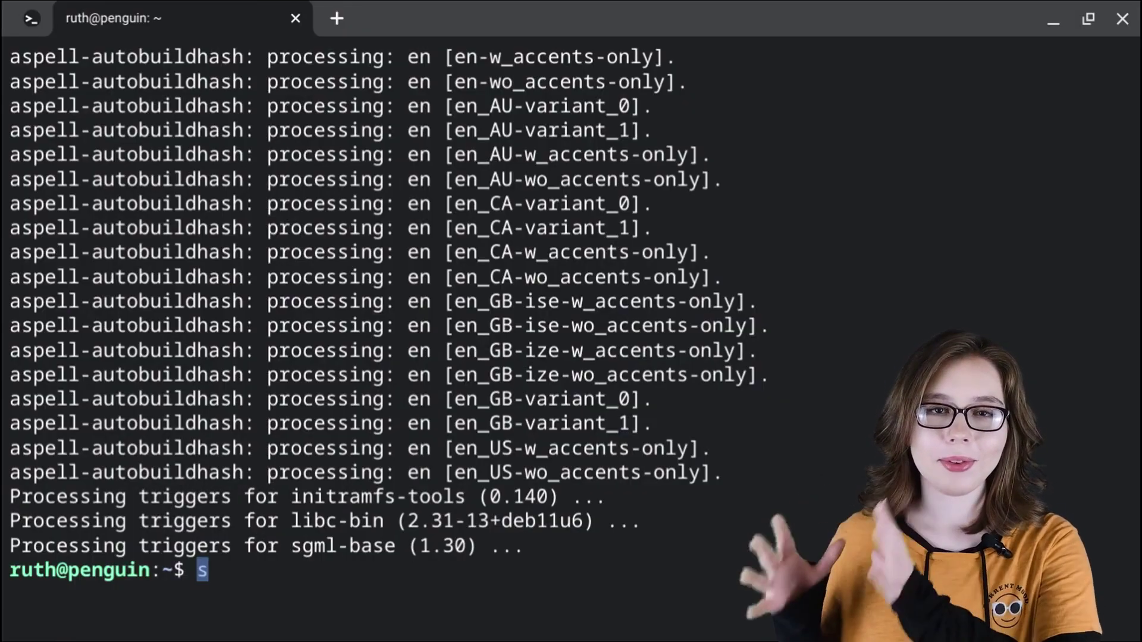
# Install nano and xserver-xephyr with libxcb-xv0, then enter nano gol.sh at the prompt
pyautogui.write('udo apt in')
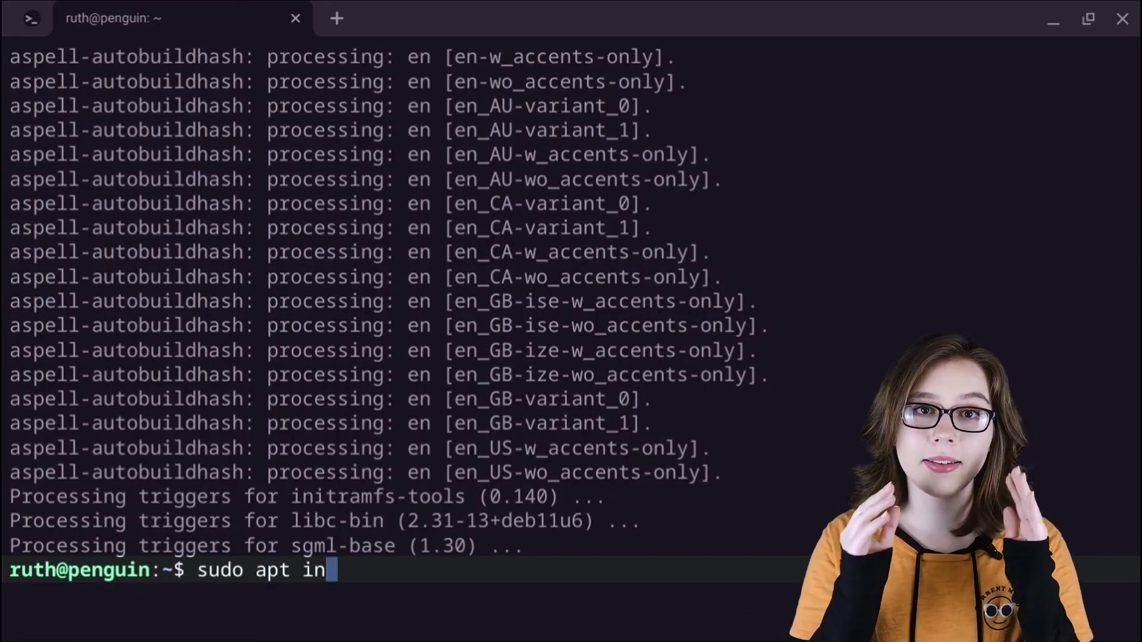
pyautogui.write('ano -y')
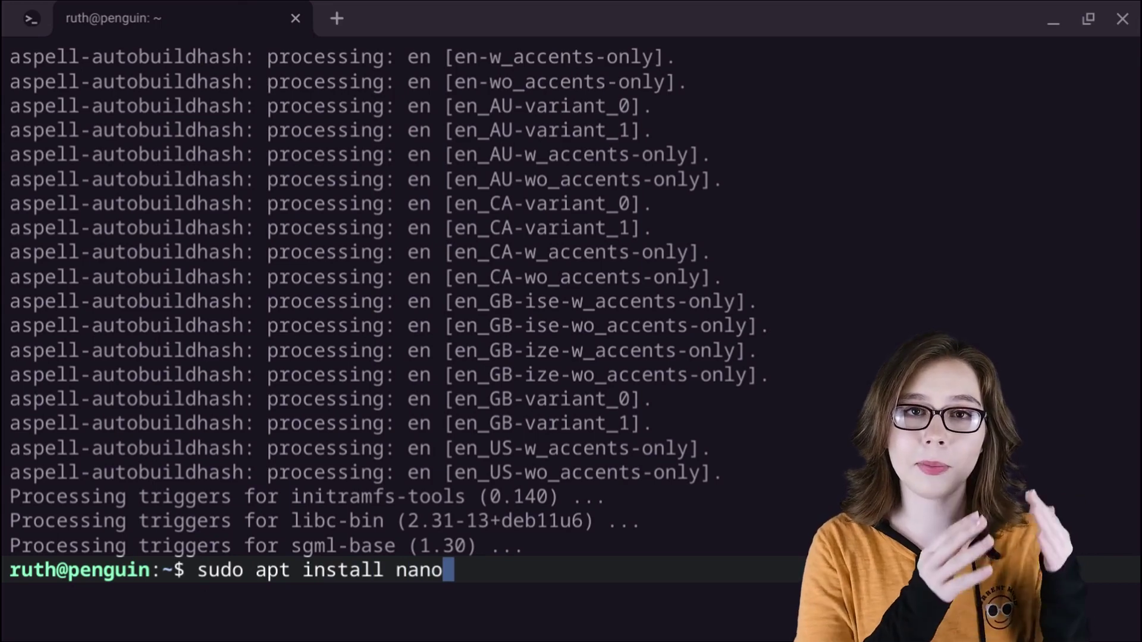
pyautogui.press('Return')
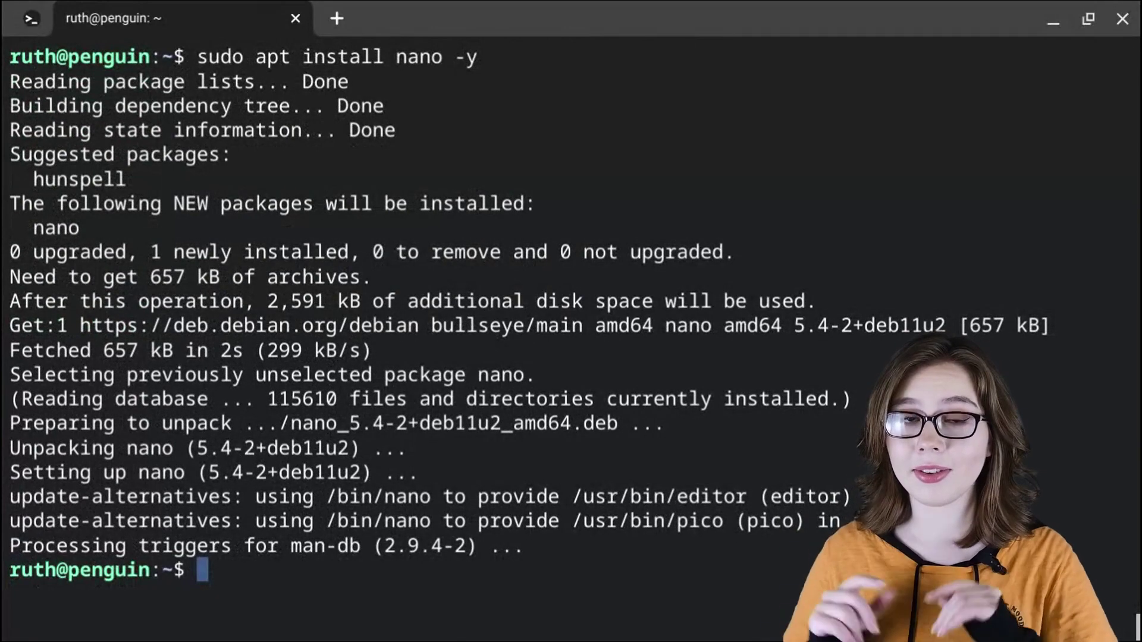
pyautogui.write('sudo apt ins')
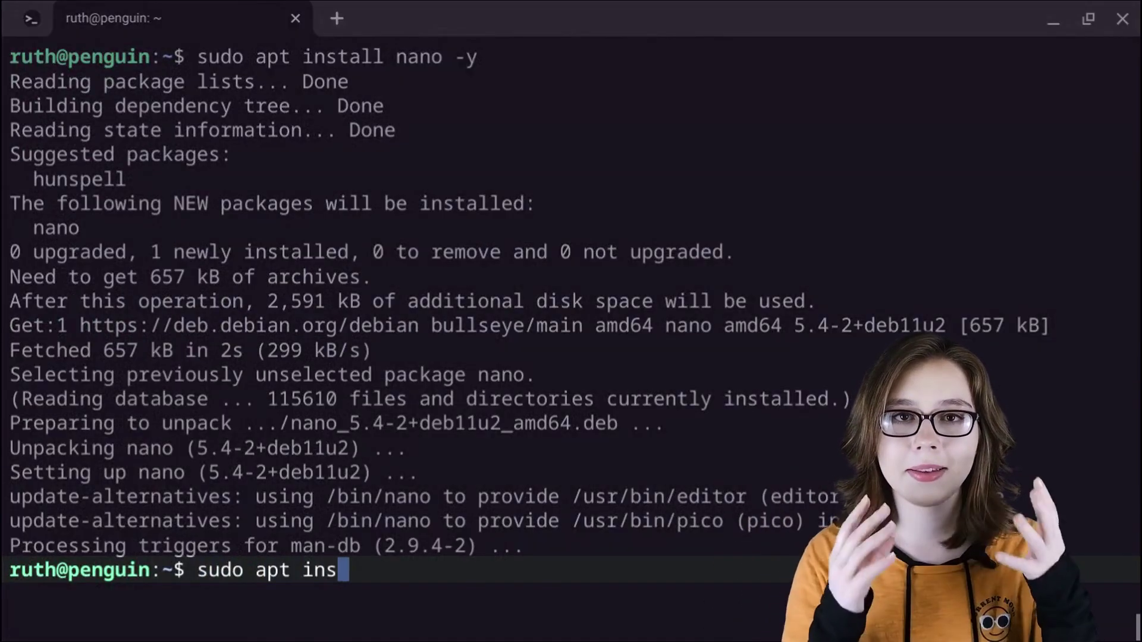
pyautogui.write('tall xser')
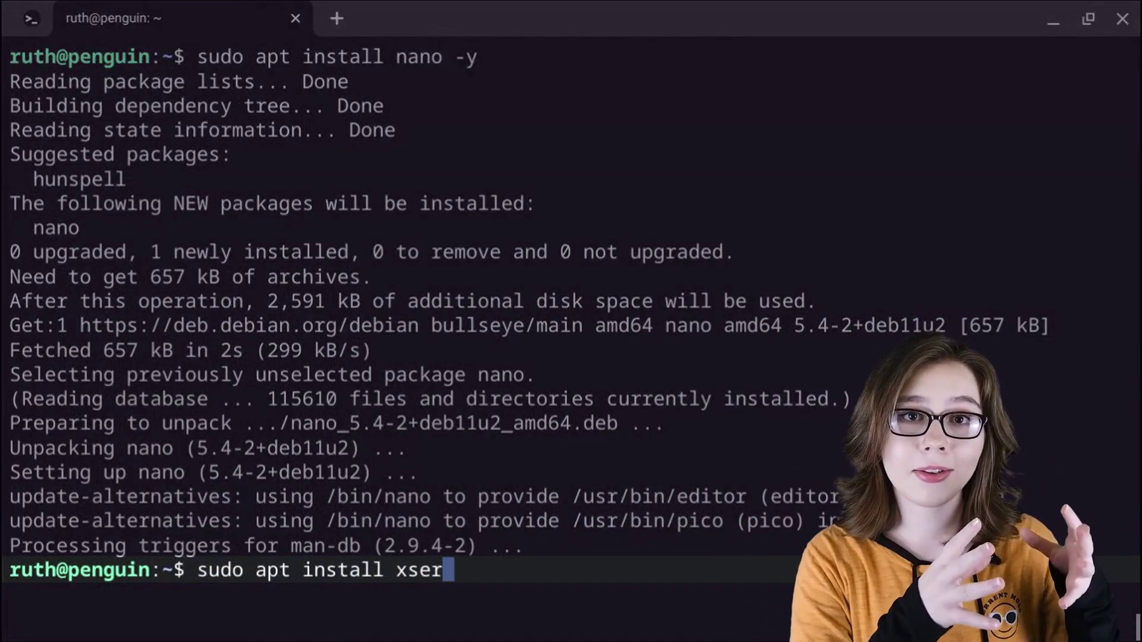
pyautogui.write('ver-xephyr')
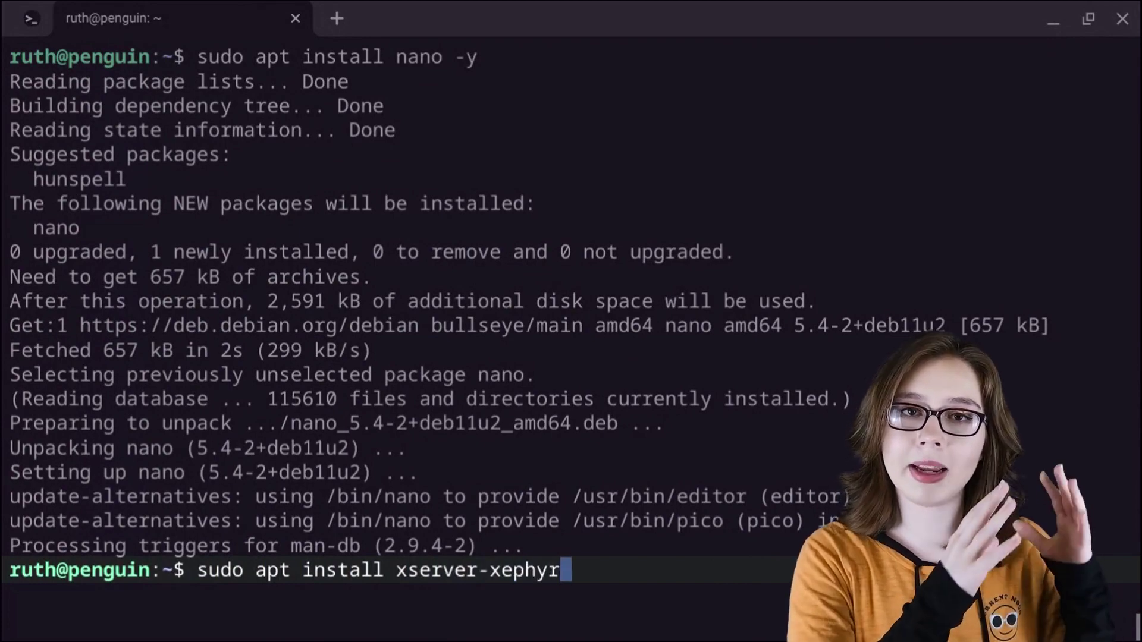
pyautogui.write(' -y')
pyautogui.press('Return')
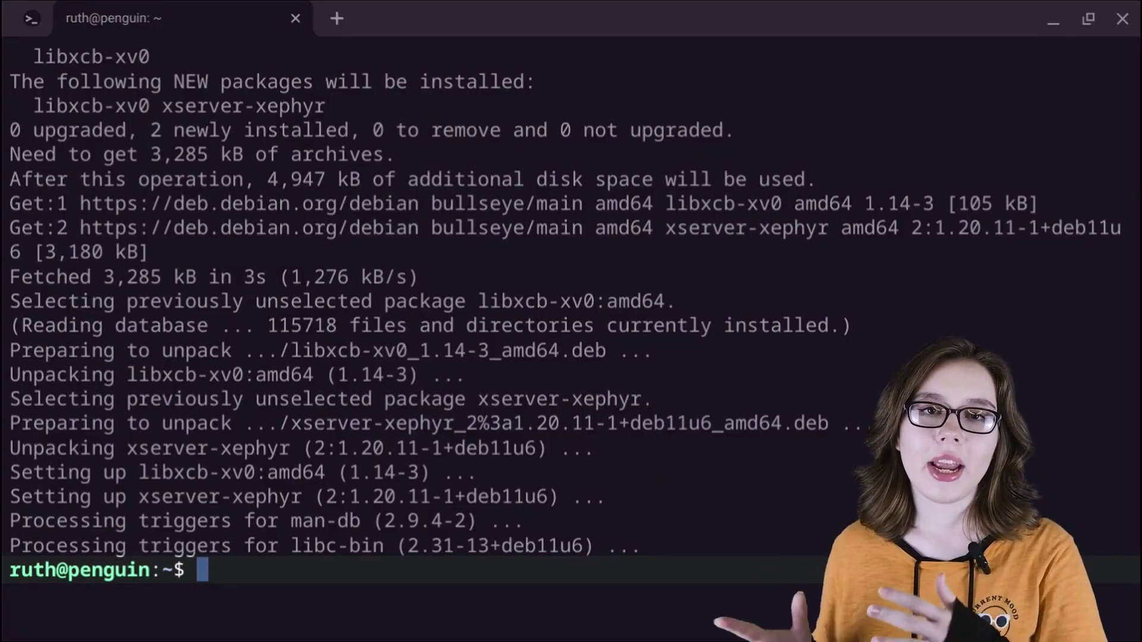
pyautogui.write('nano gol.sh')
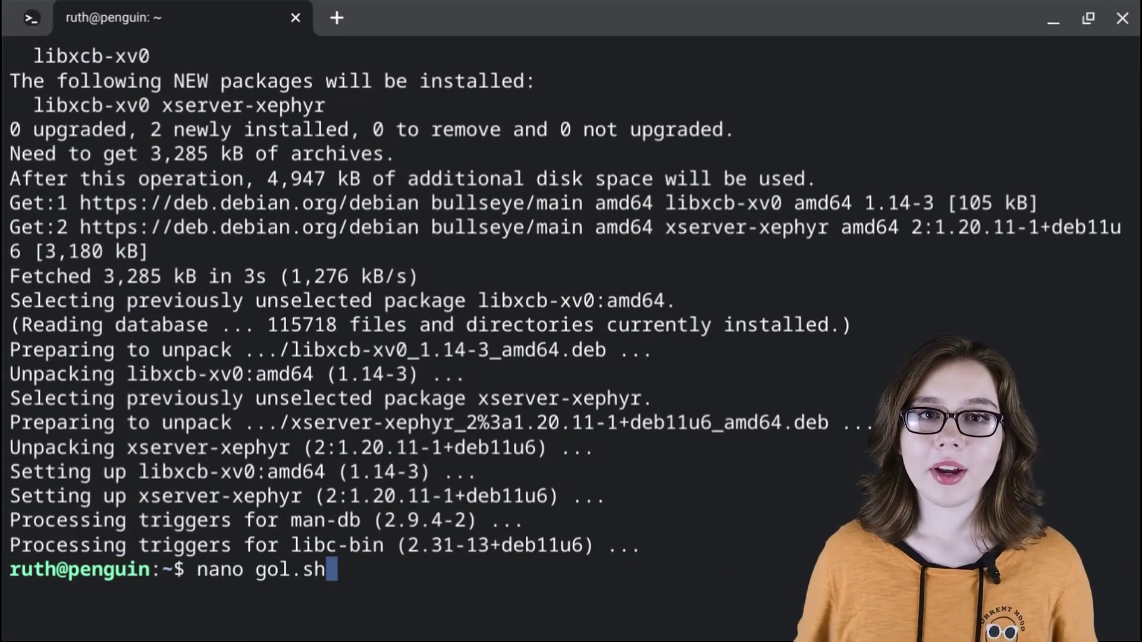
# Write #!/bin/bash, Xephyr -br -fullscreen -resizeable :20 &, sleep 5, DISPLAY=:20 startlxde & into gol.sh
pyautogui.press('Return')
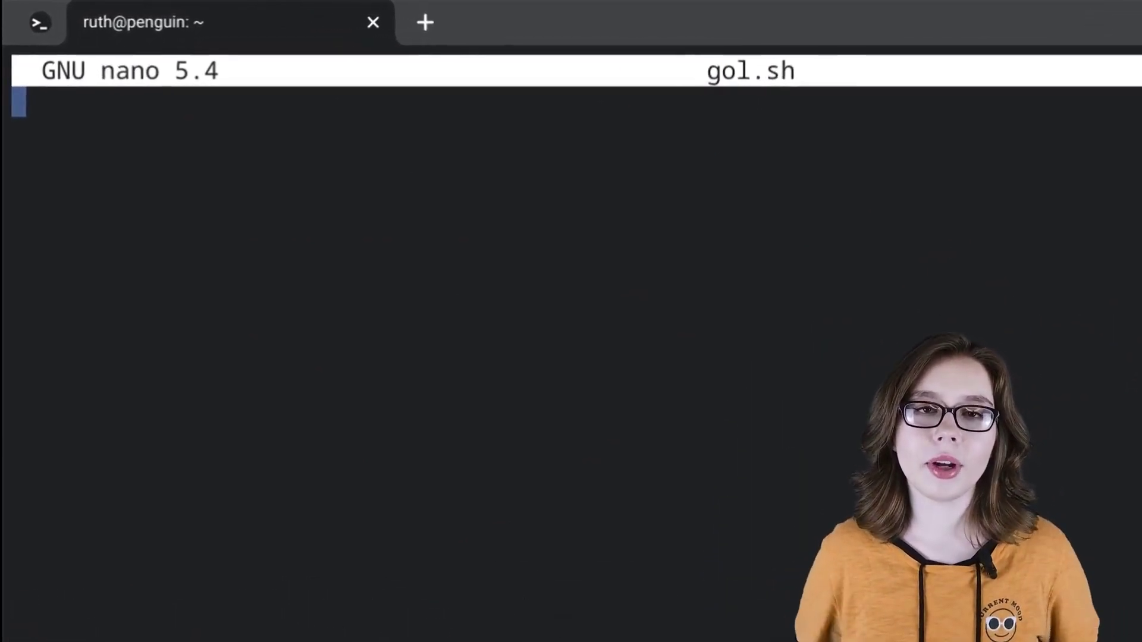
pyautogui.write('#')
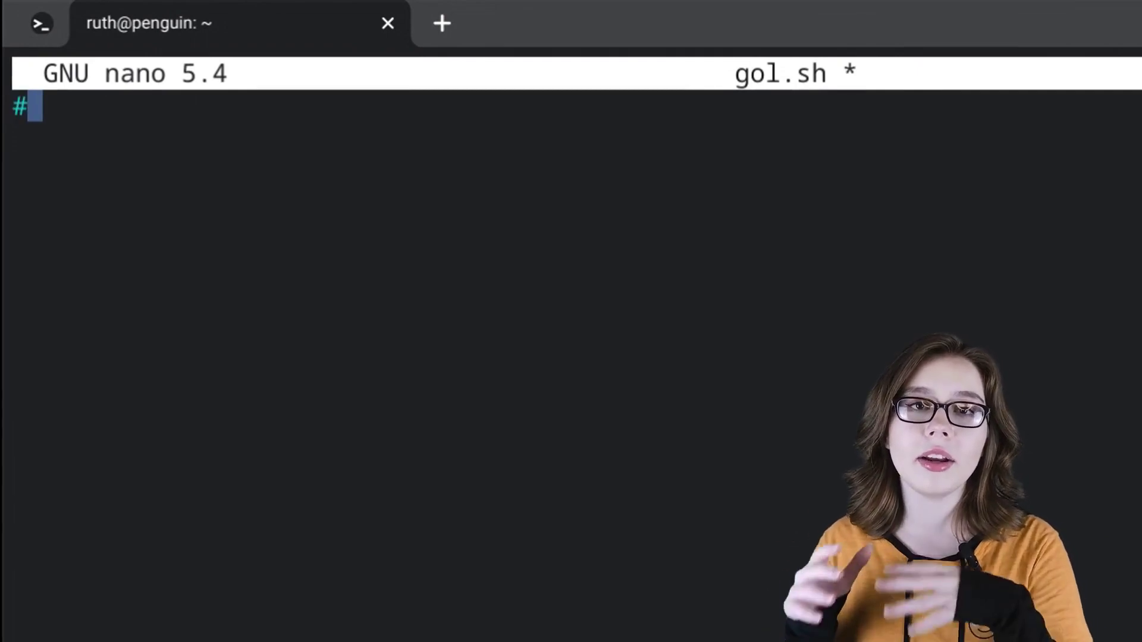
pyautogui.write('!/')
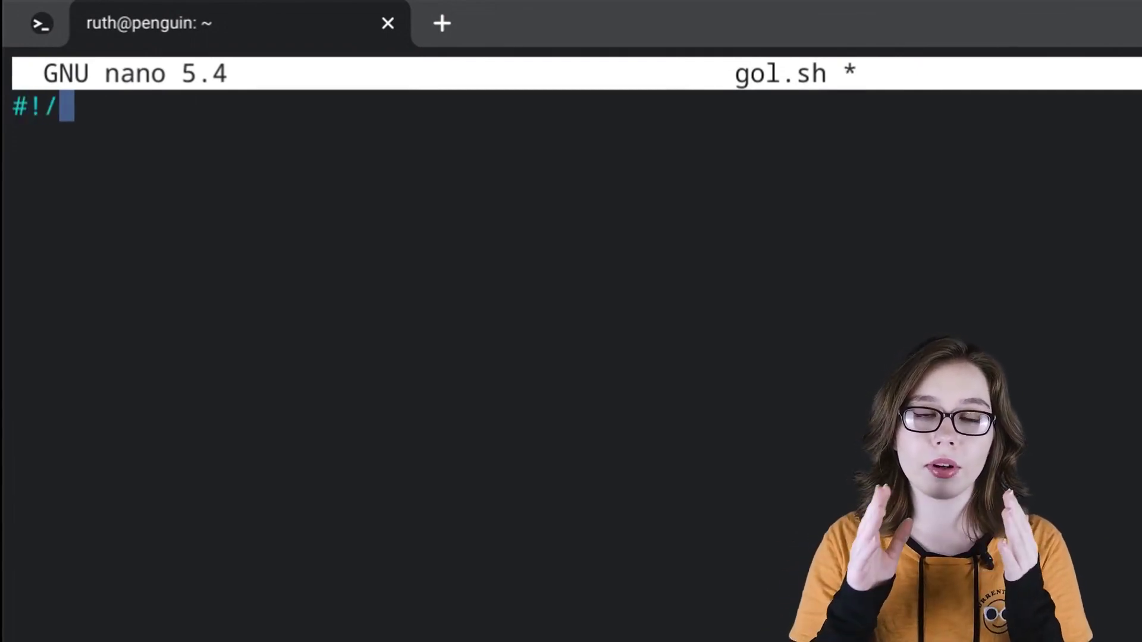
pyautogui.write('bin/bash')
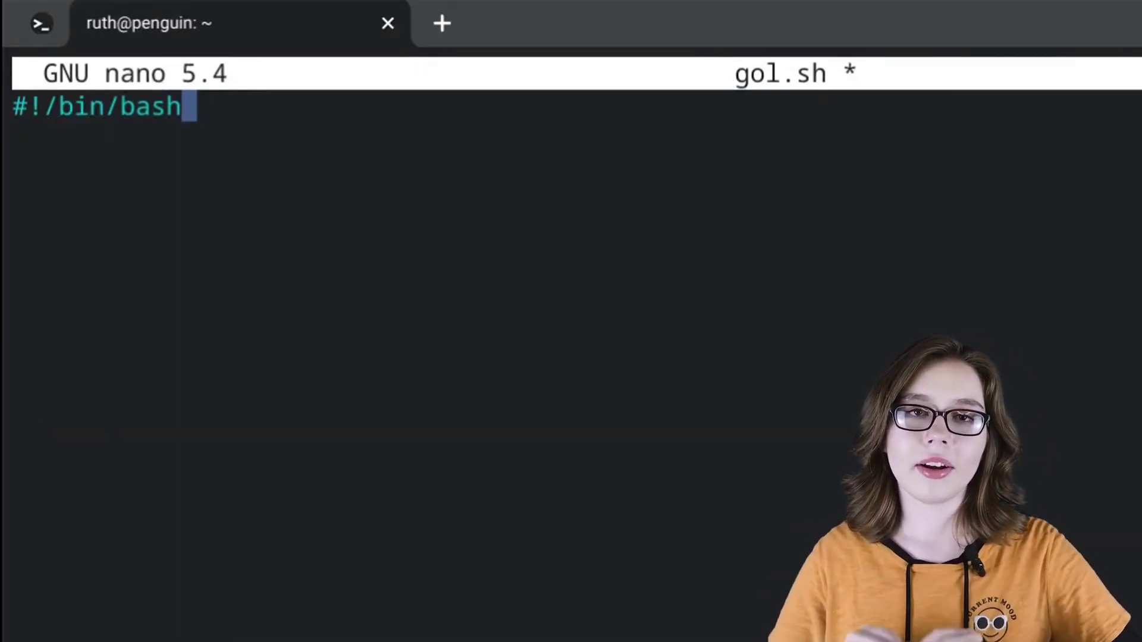
pyautogui.press('Return')
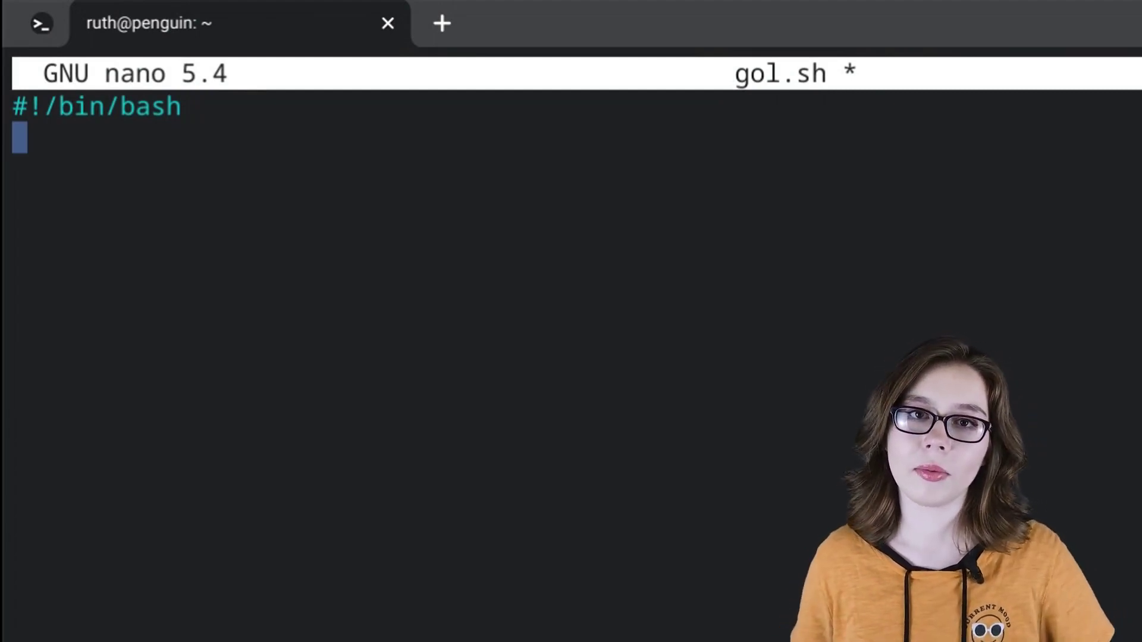
pyautogui.write('Xephyr')
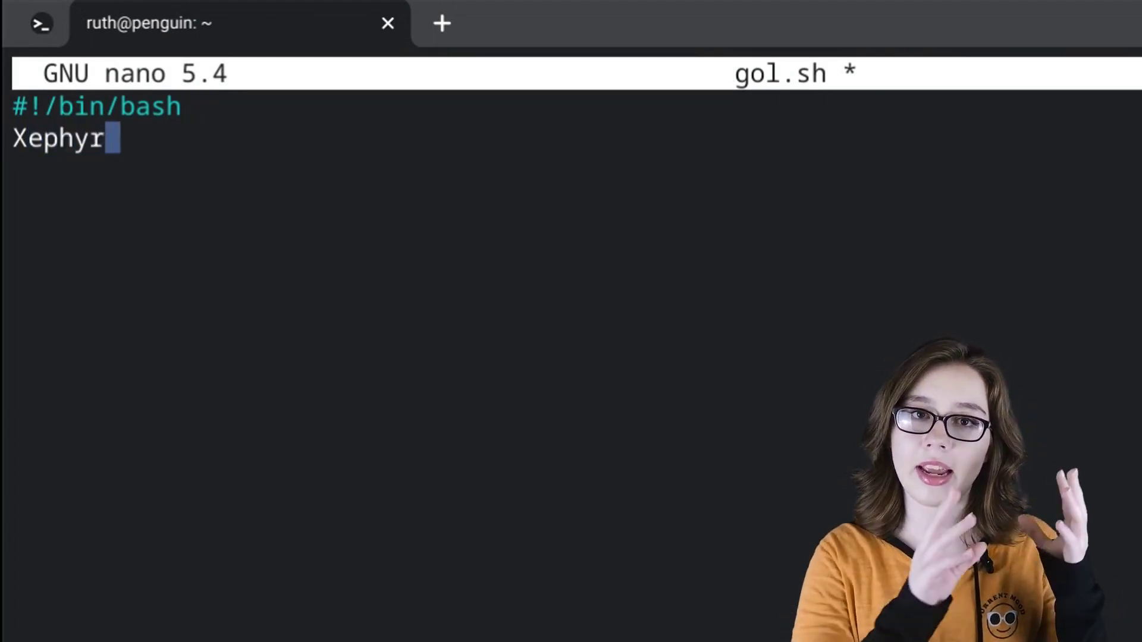
pyautogui.write(' -b')
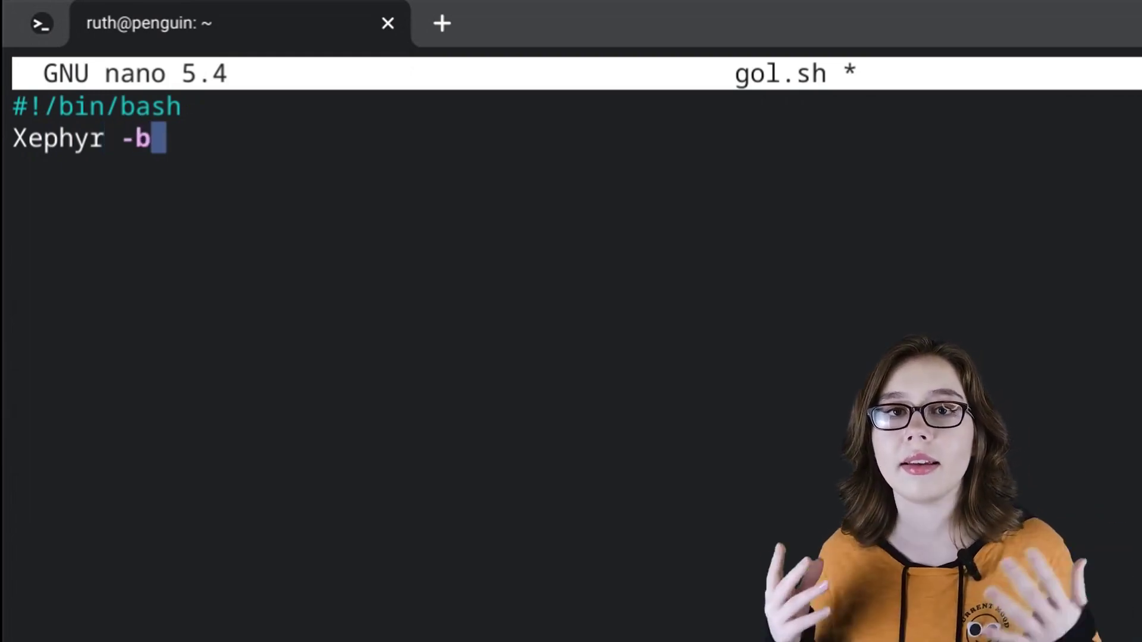
pyautogui.write('r -ful')
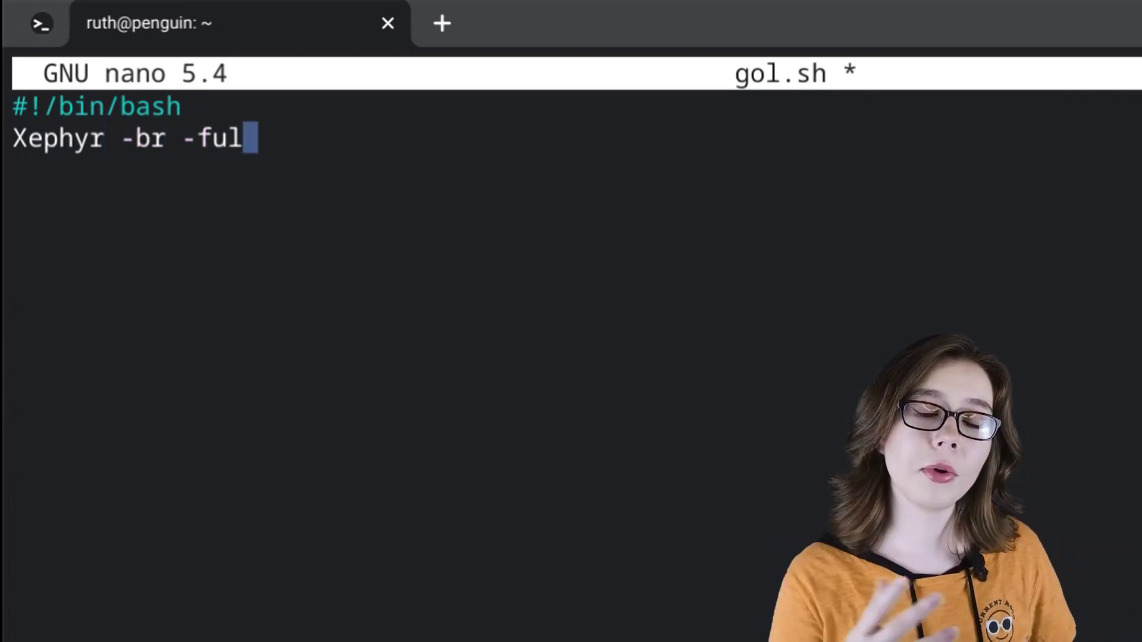
pyautogui.write('lscreen -res')
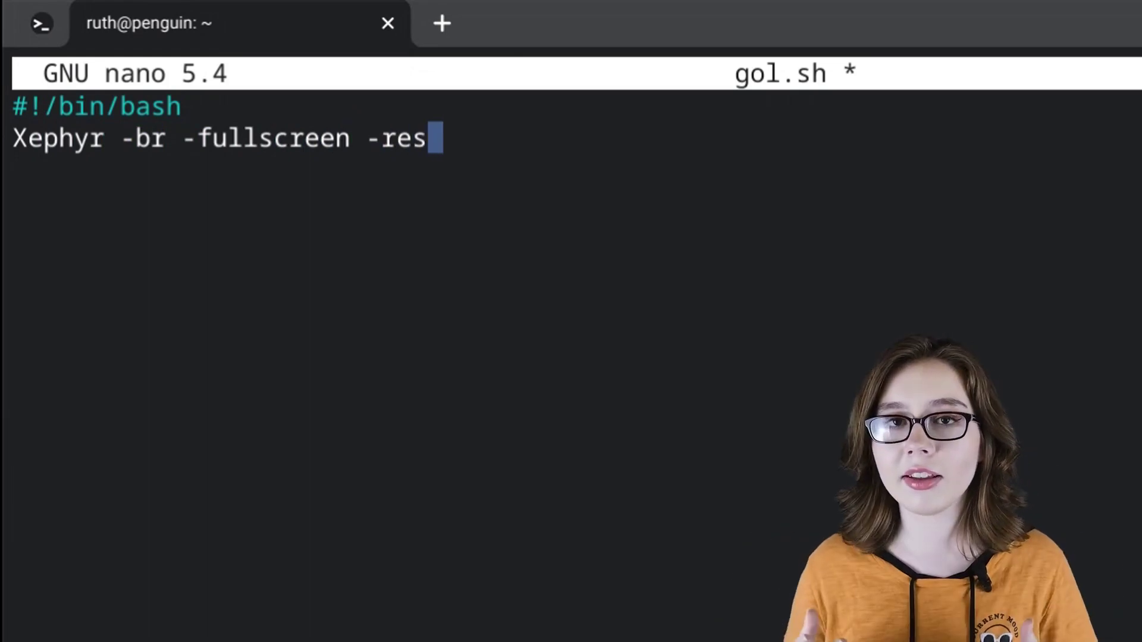
pyautogui.write('izeable ')
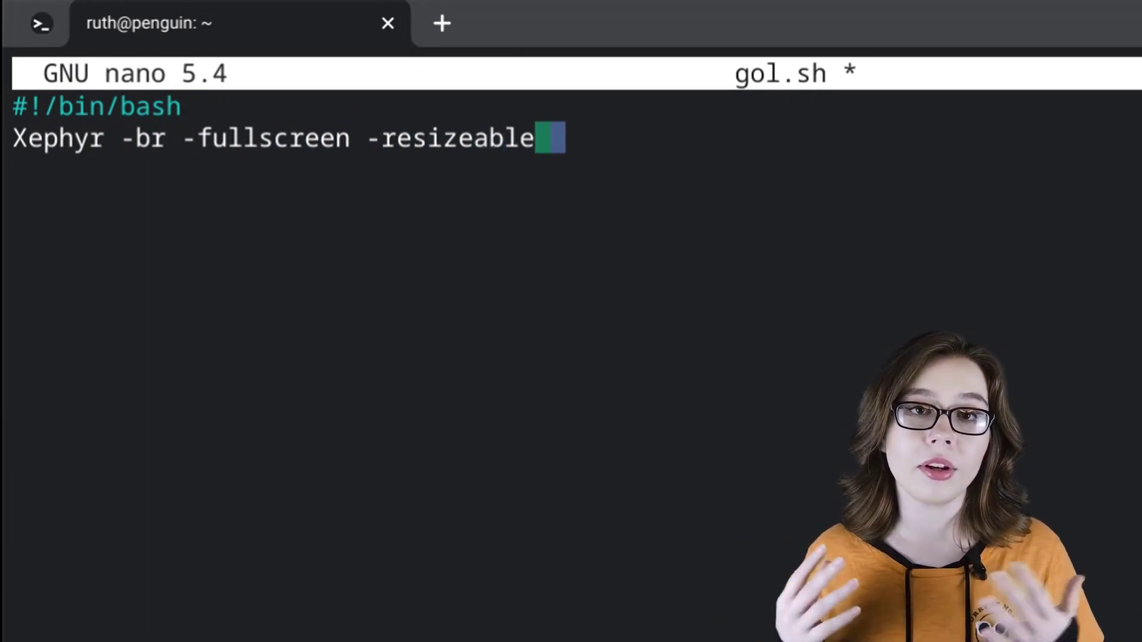
pyautogui.write(':20 &')
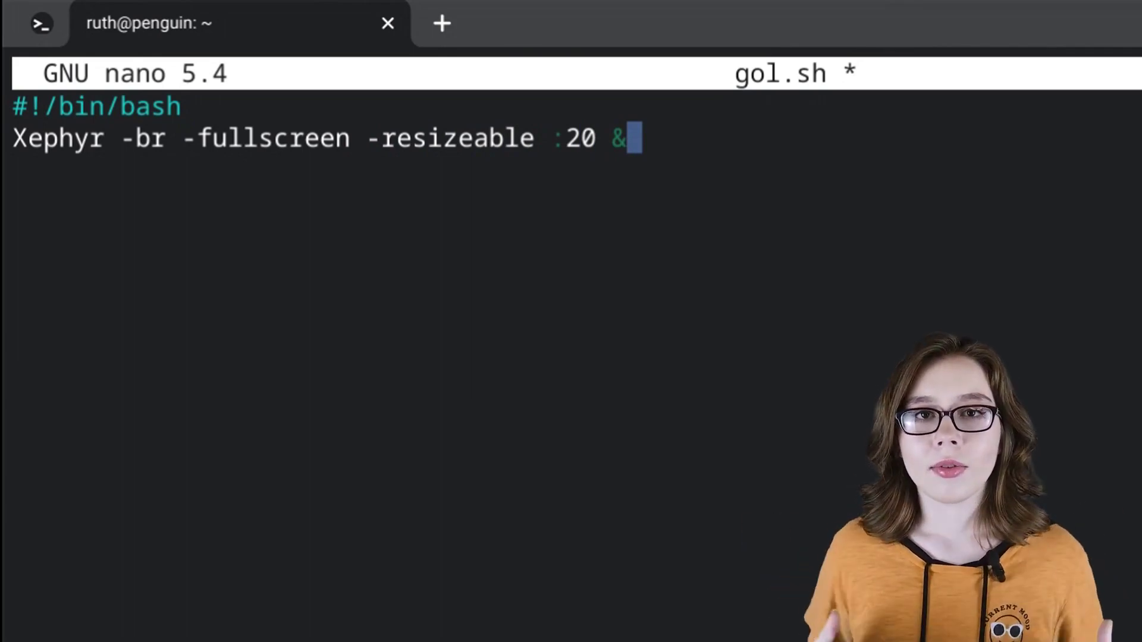
pyautogui.press('Return')
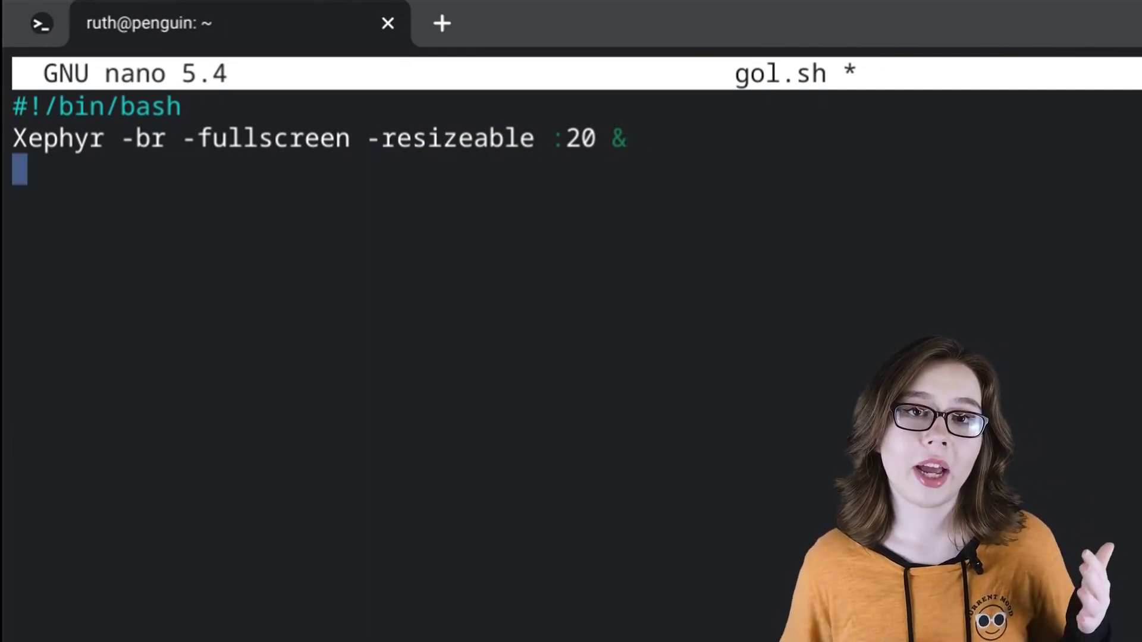
pyautogui.write('sleep 5')
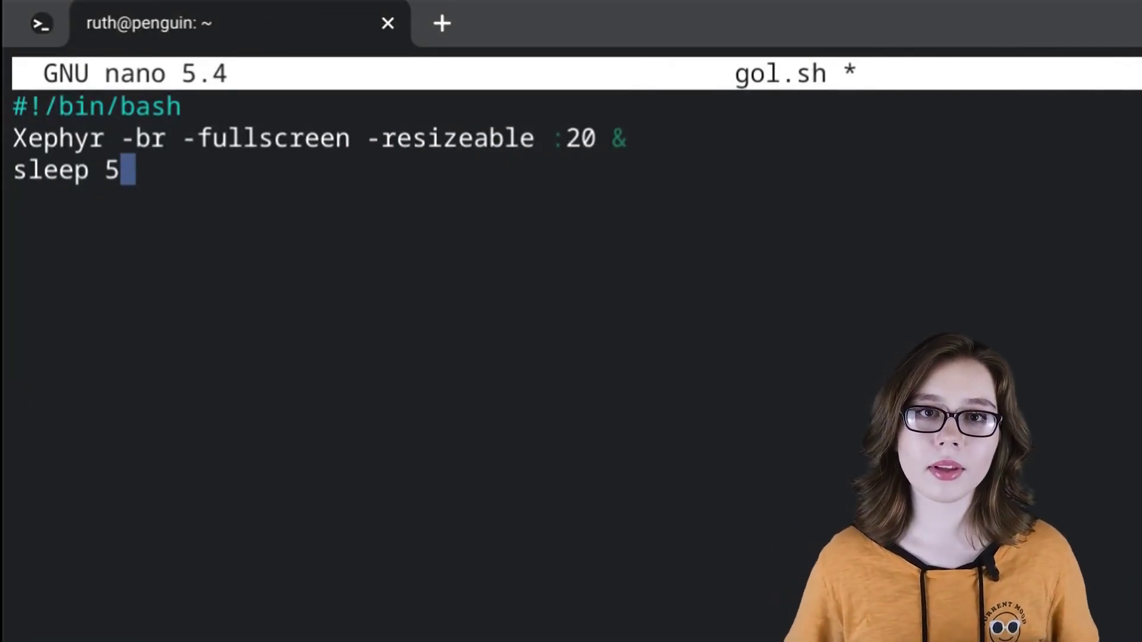
pyautogui.press('Return')
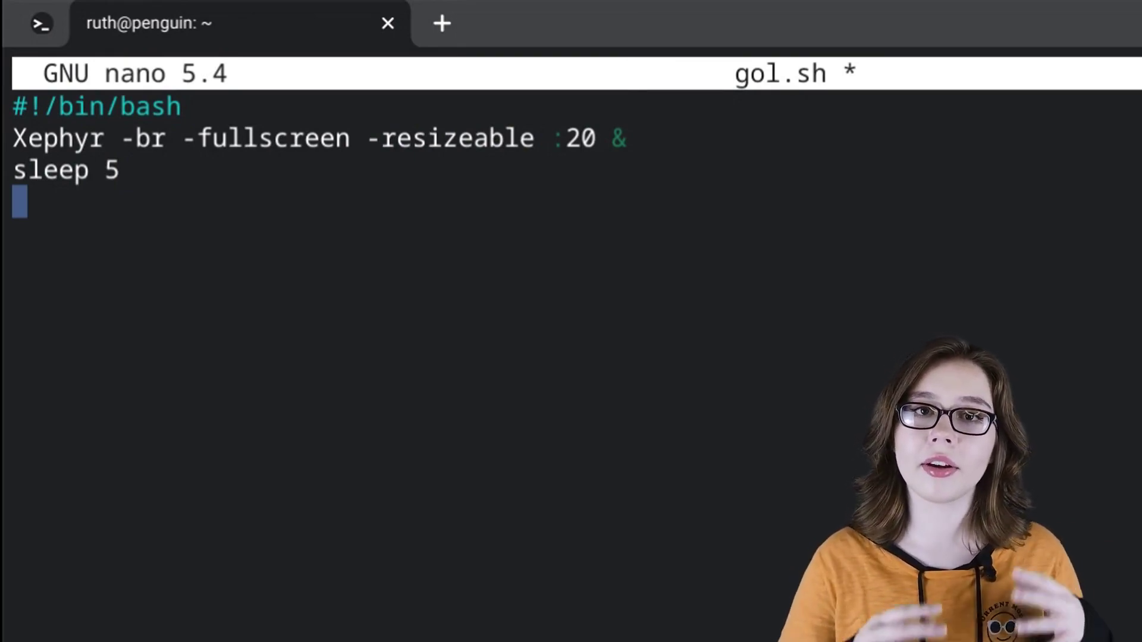
pyautogui.write('DISPLAY')
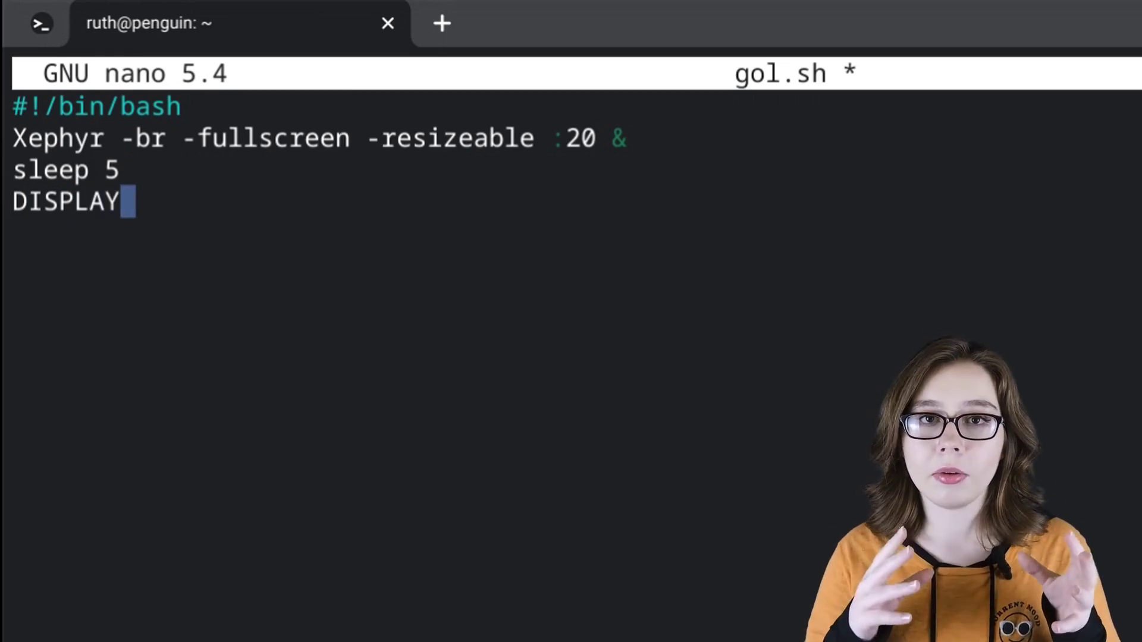
pyautogui.write('=:20')
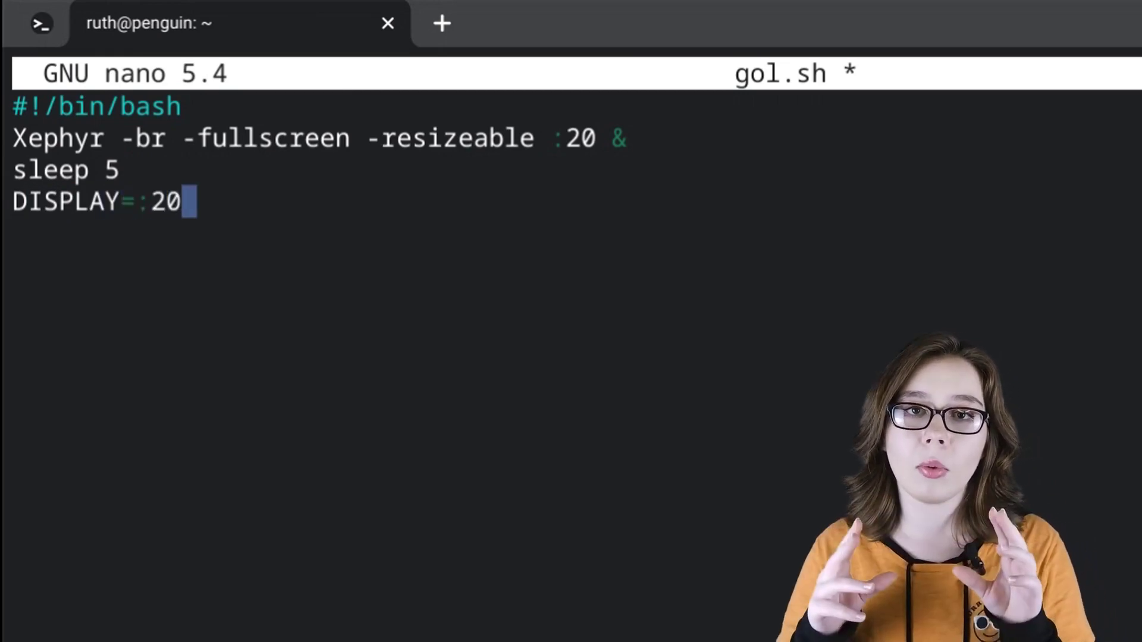
pyautogui.write(' start')
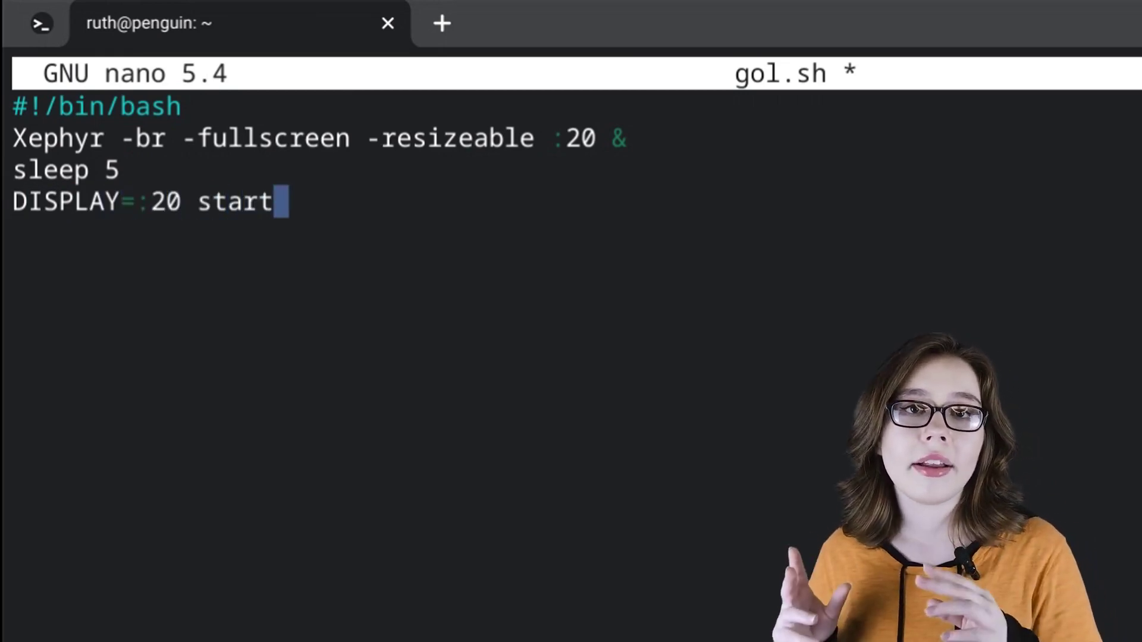
pyautogui.write('lxde ')
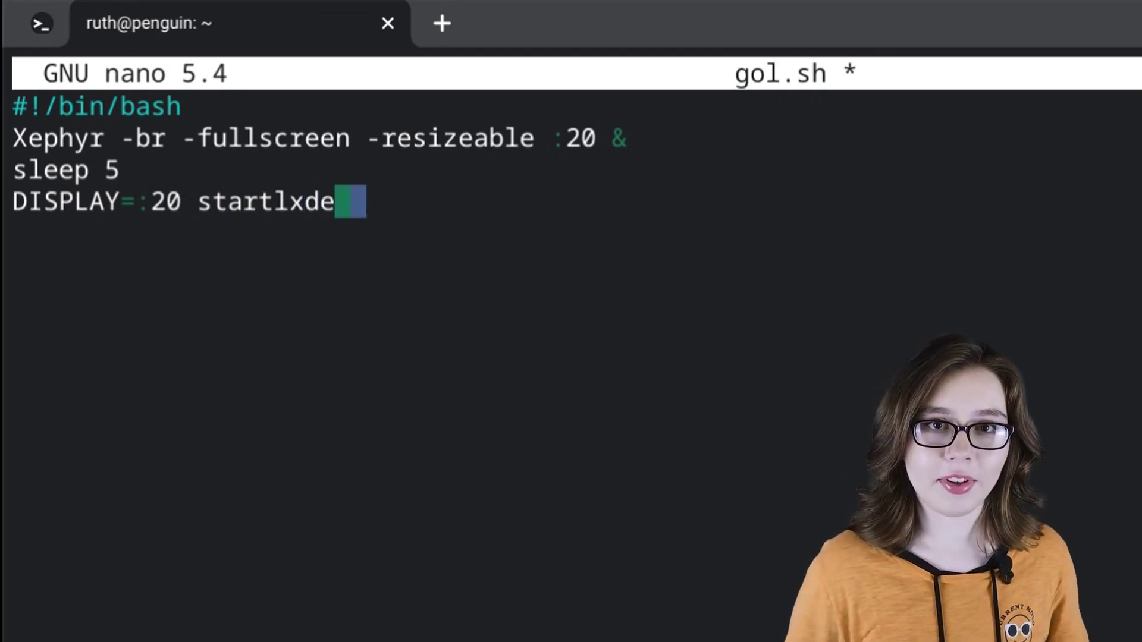
pyautogui.write('&')
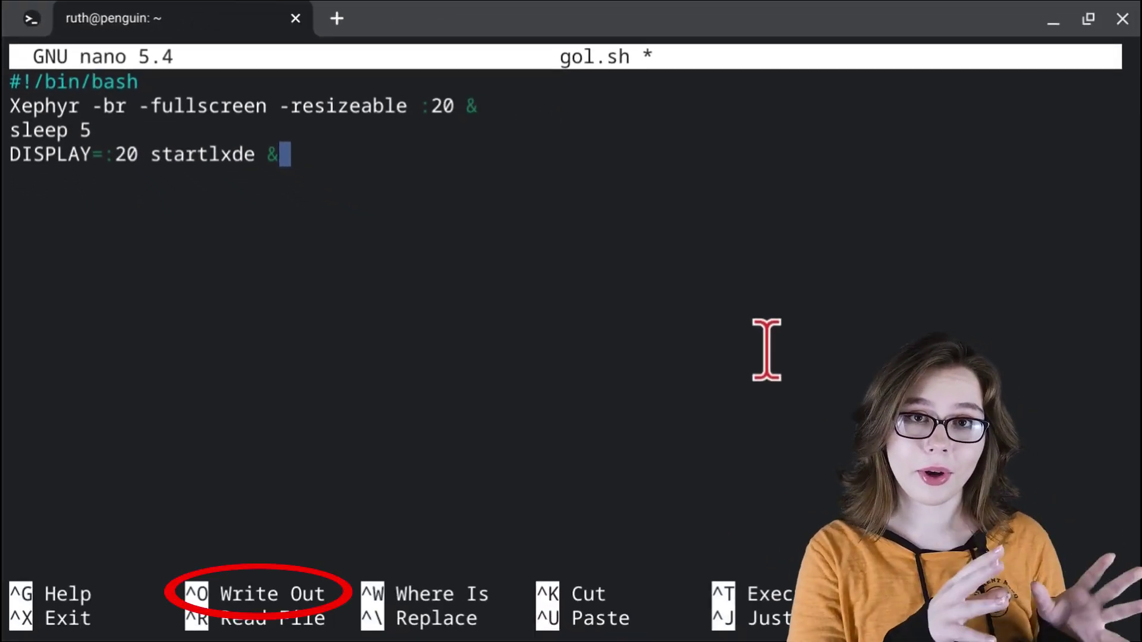
# Save the script as gol.sh and exit nano
pyautogui.hotkey('ctrl', 'o')
pyautogui.press('Return')
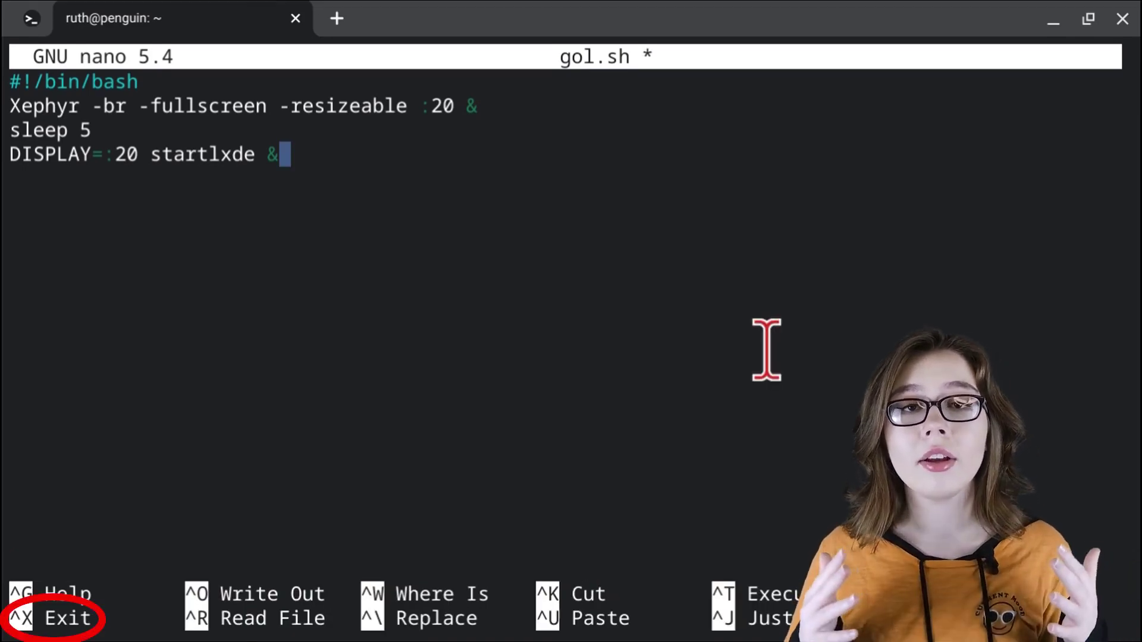
pyautogui.hotkey('ctrl', 'x')
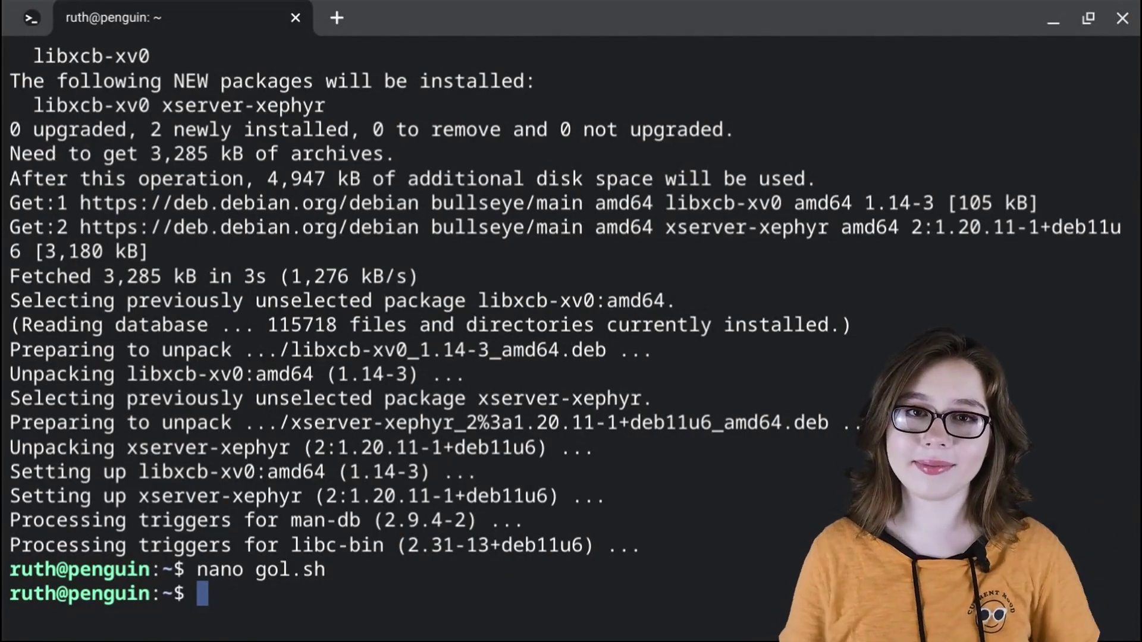
# Run chmod +x gol.sh and confirm with ls that gol.sh is listed as executable
pyautogui.write('ls')
pyautogui.press('Return')
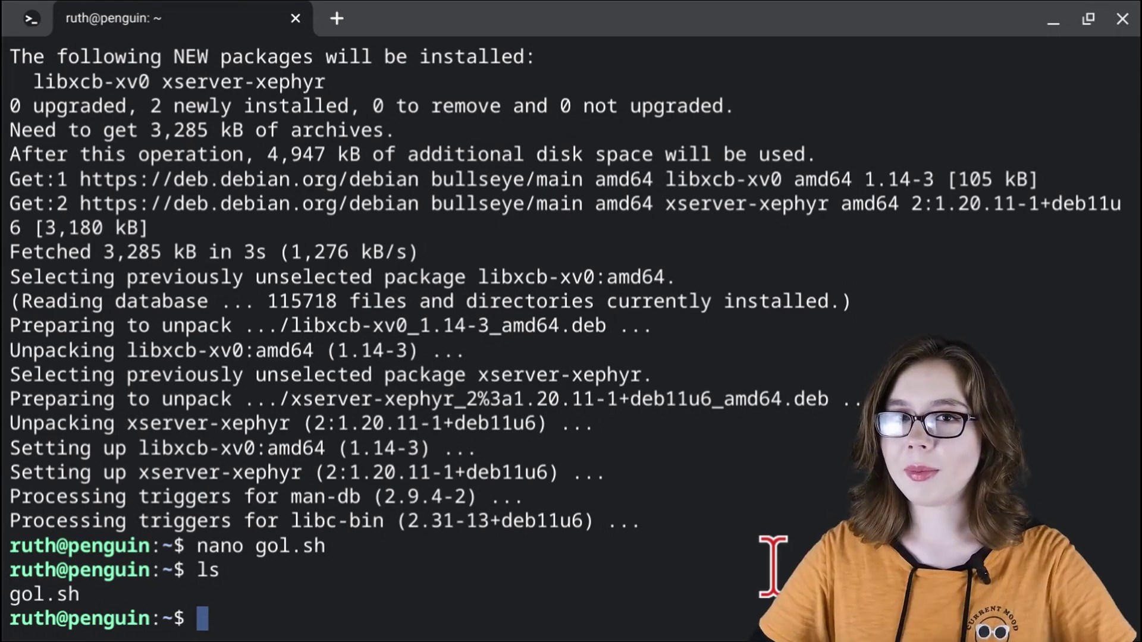
pyautogui.write('chmod ')
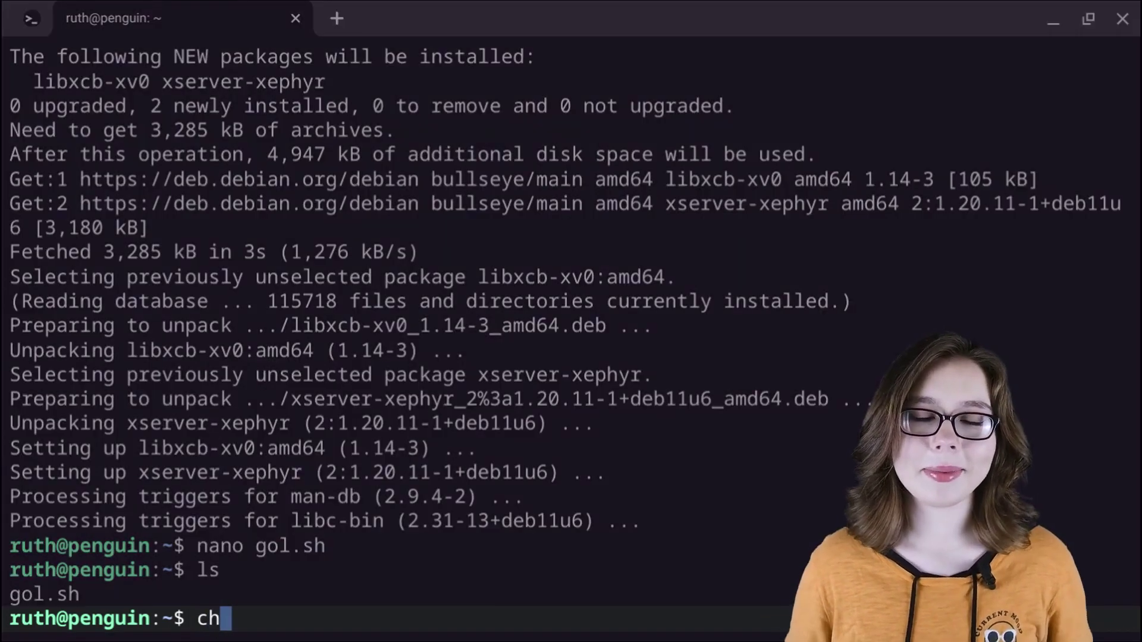
pyautogui.write('+x ')
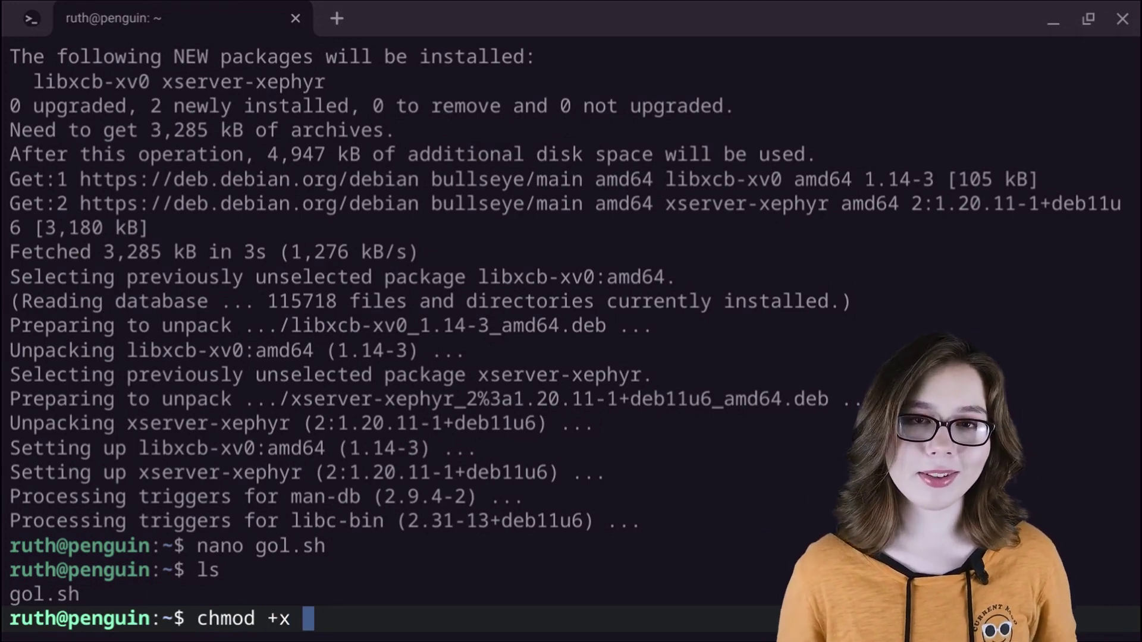
pyautogui.write('gol.sh')
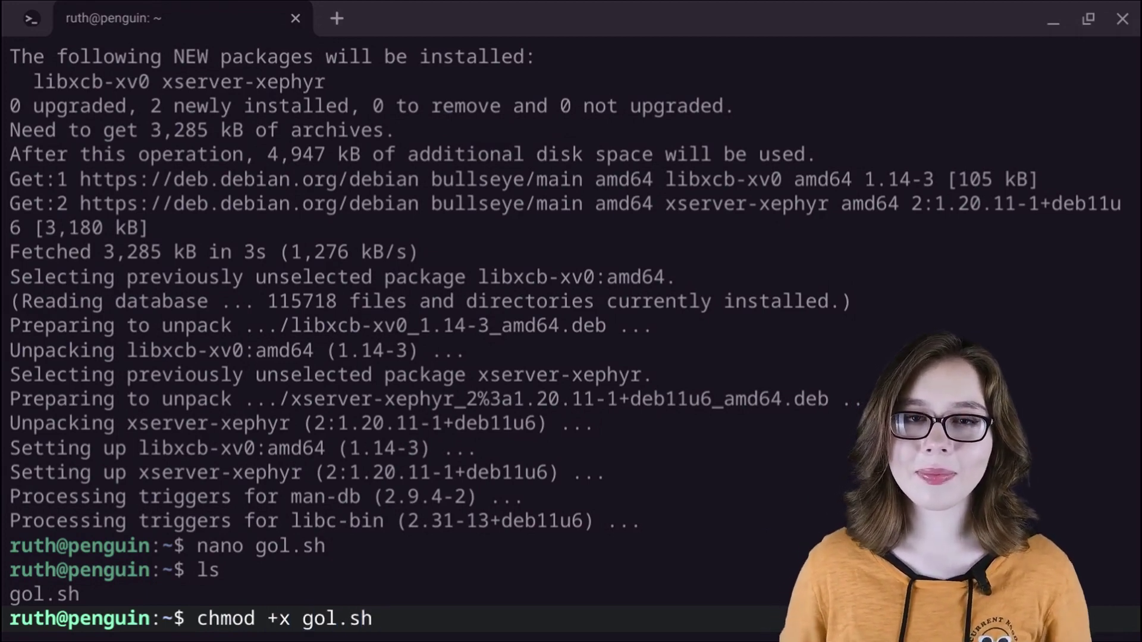
pyautogui.press('Return')
pyautogui.write('ls')
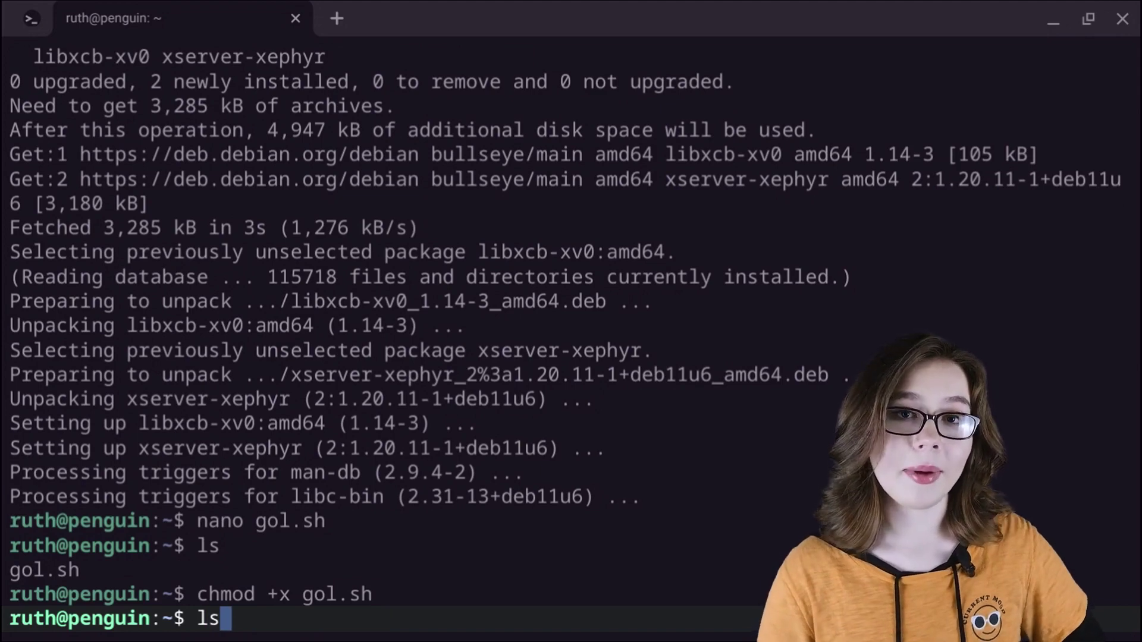
pyautogui.press('Return')
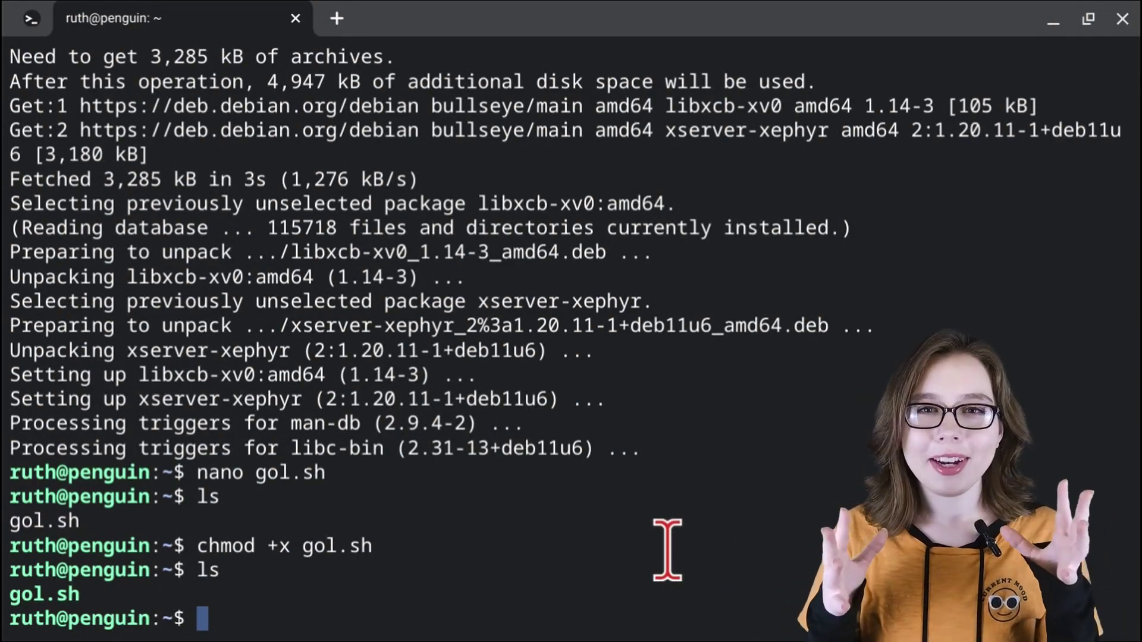
# Run ./gol.sh for the full-screen LXDE desktop and dismiss the 'No session for pid 25766' error
pyautogui.write('./gol.sh')
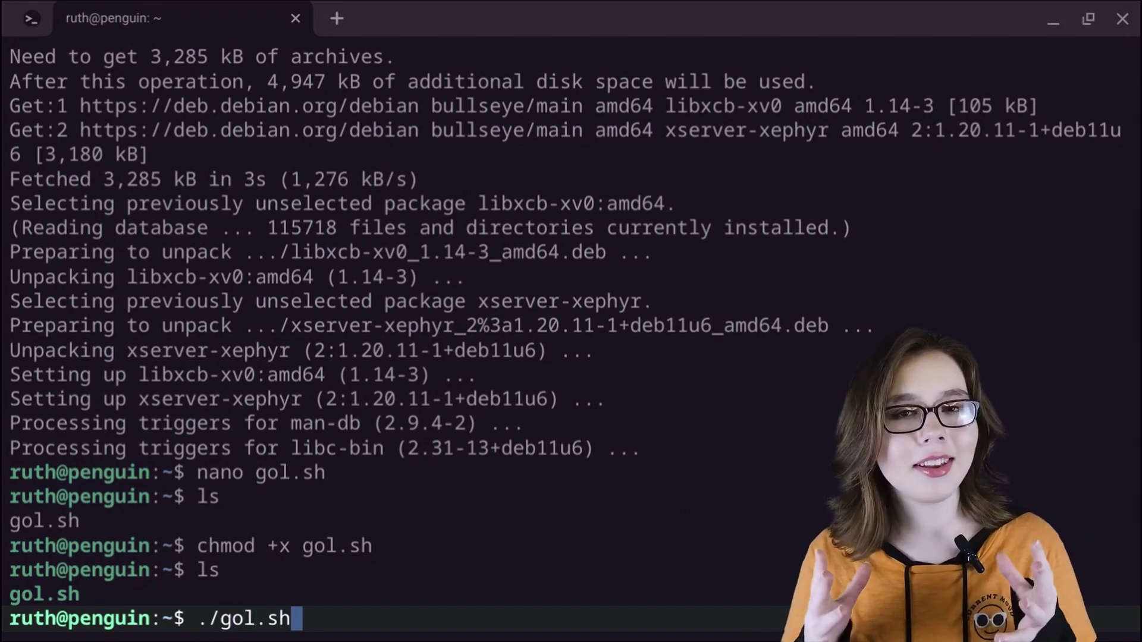
pyautogui.press('Return')
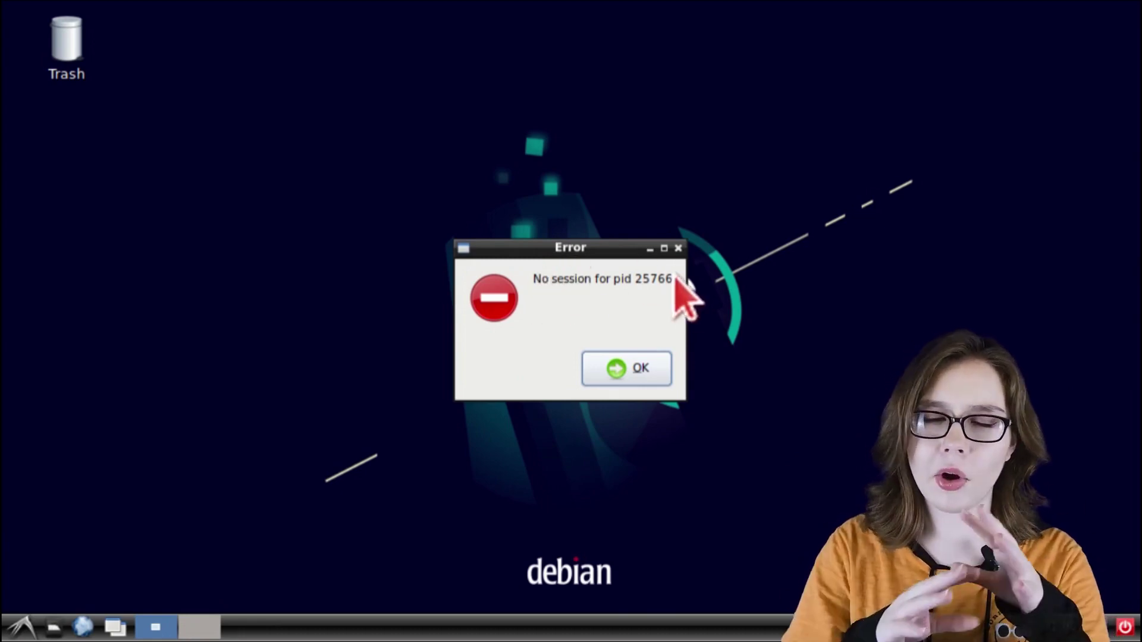
pyautogui.moveTo(535, 276); pyautogui.dragTo(694, 281)
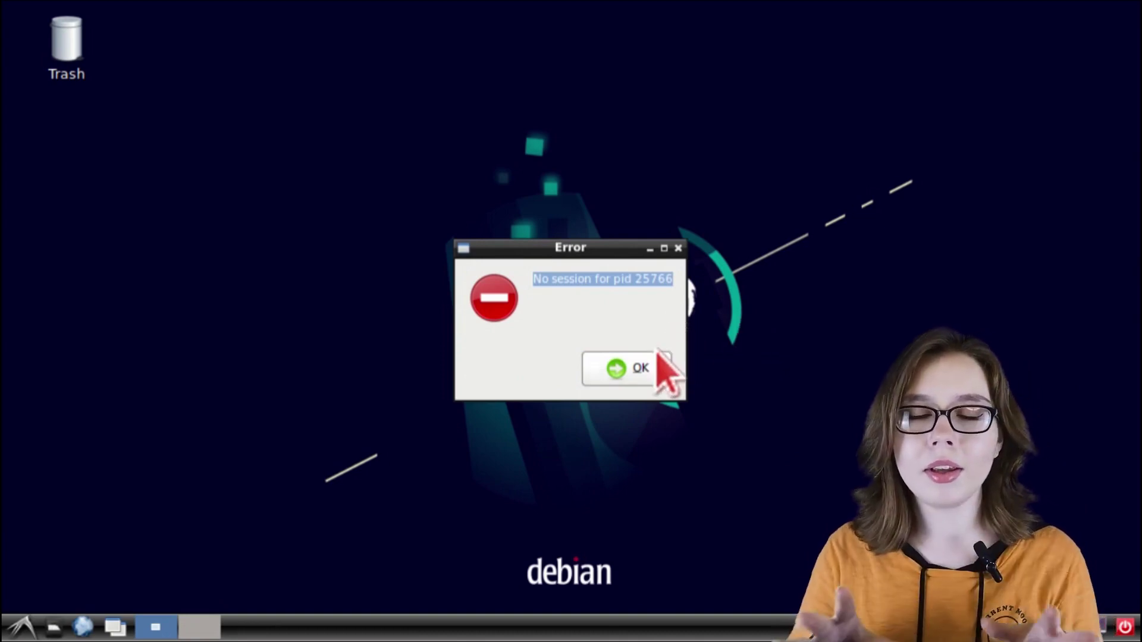
pyautogui.click(631, 373)
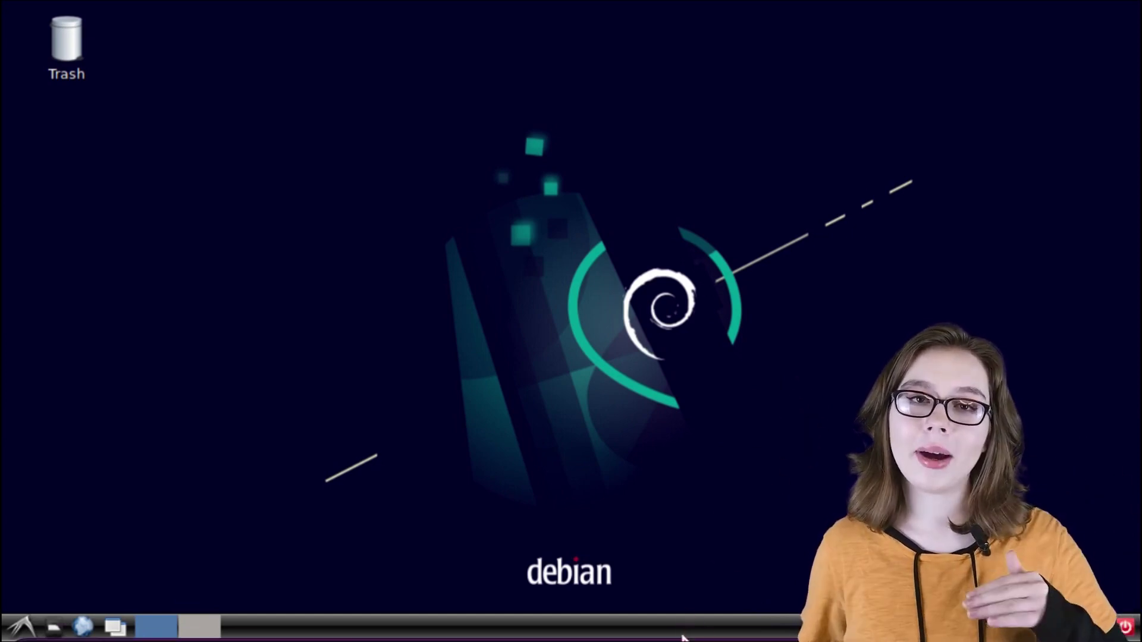
# Close the Terminal window, shutting down Linux and the Debian desktop
pyautogui.moveTo(662, 638)
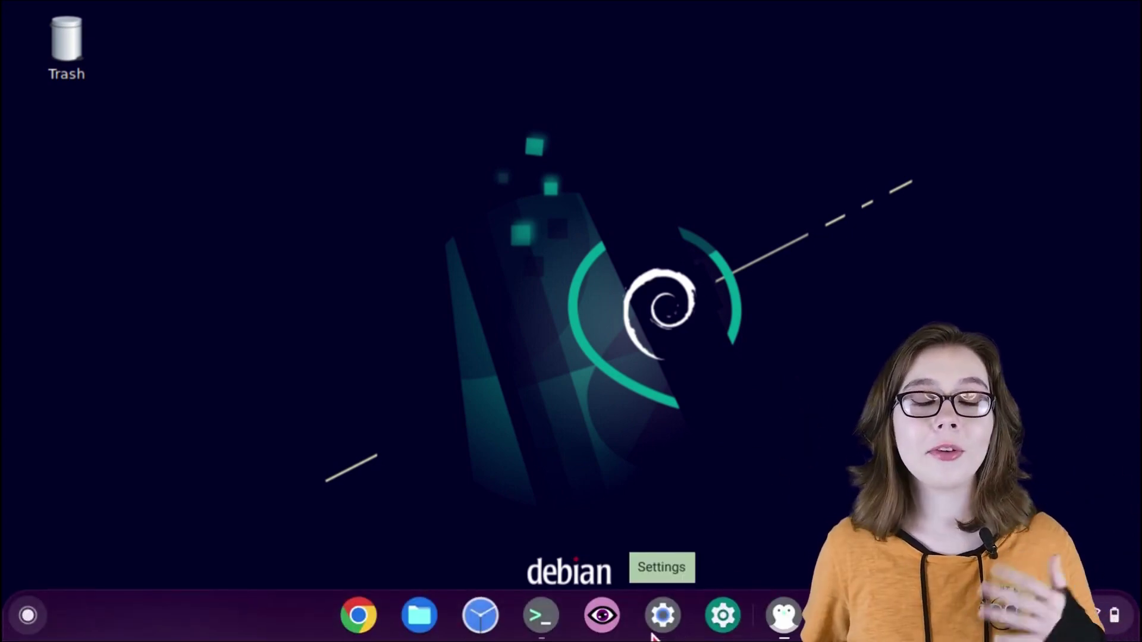
pyautogui.rightClick(540, 618)
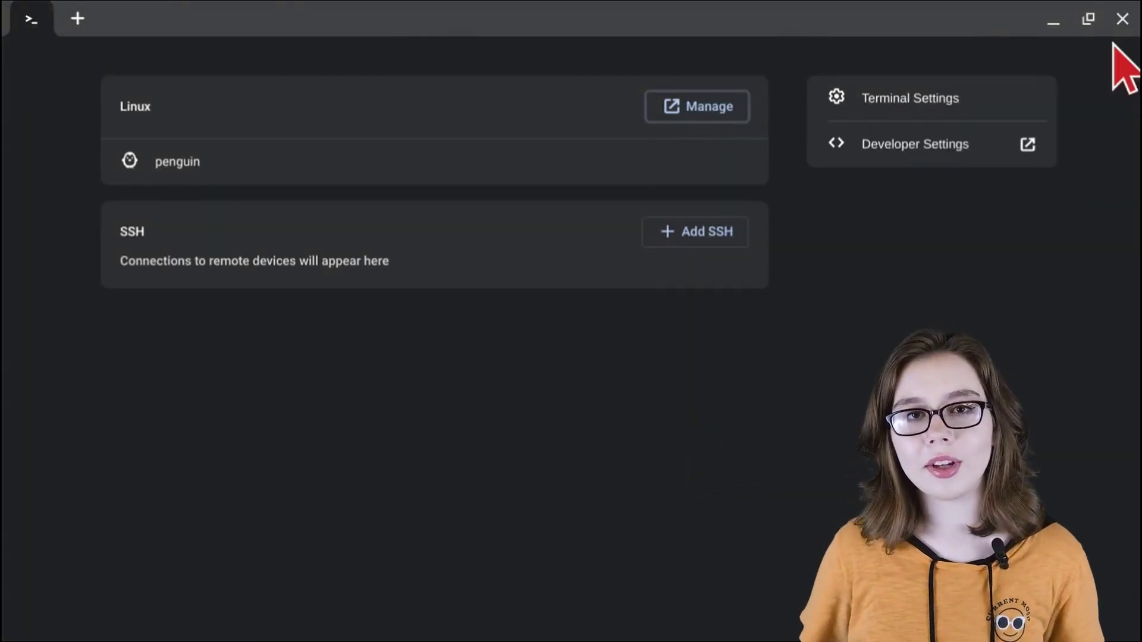
pyautogui.click(1122, 19)
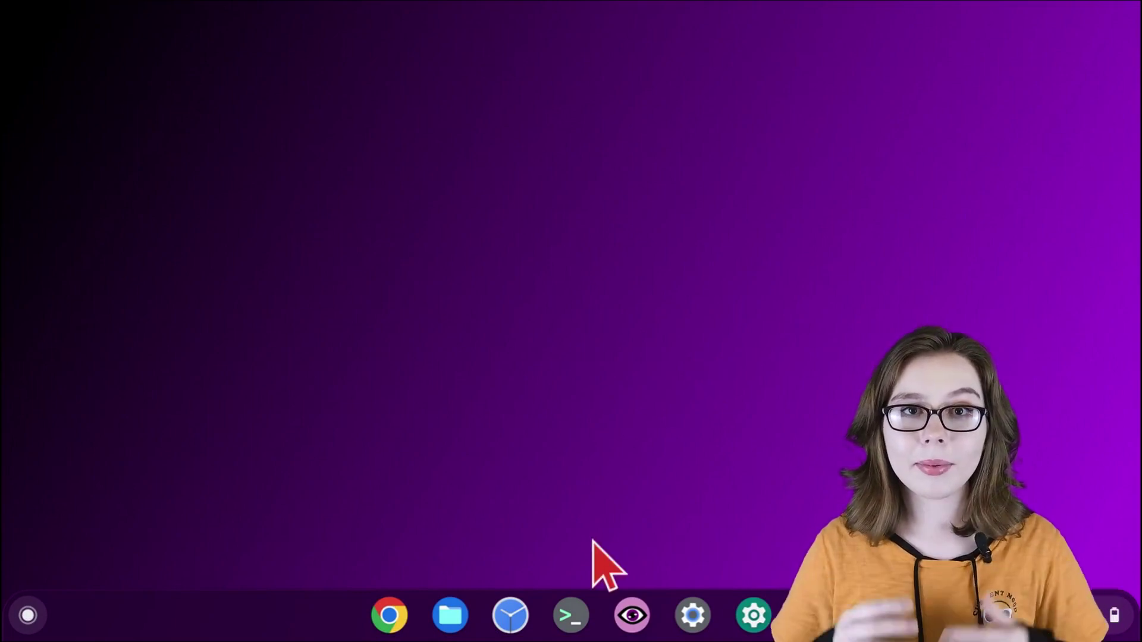
# Reopen the penguin shell, launch ./gol.sh, and dismiss the resulting session error
pyautogui.click(574, 614)
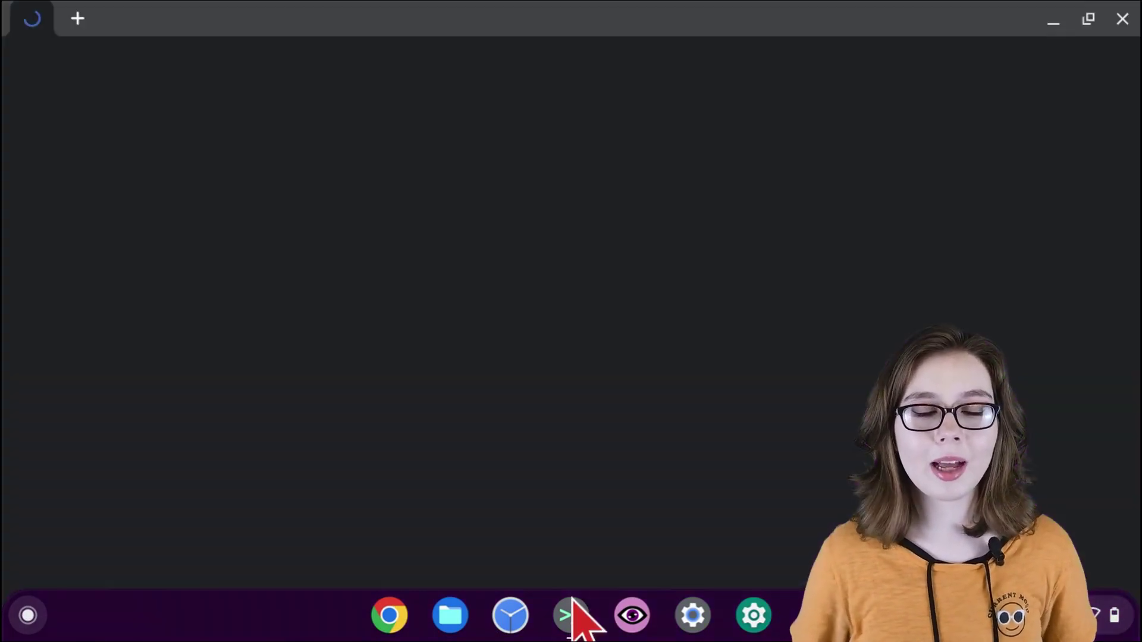
pyautogui.click(228, 154)
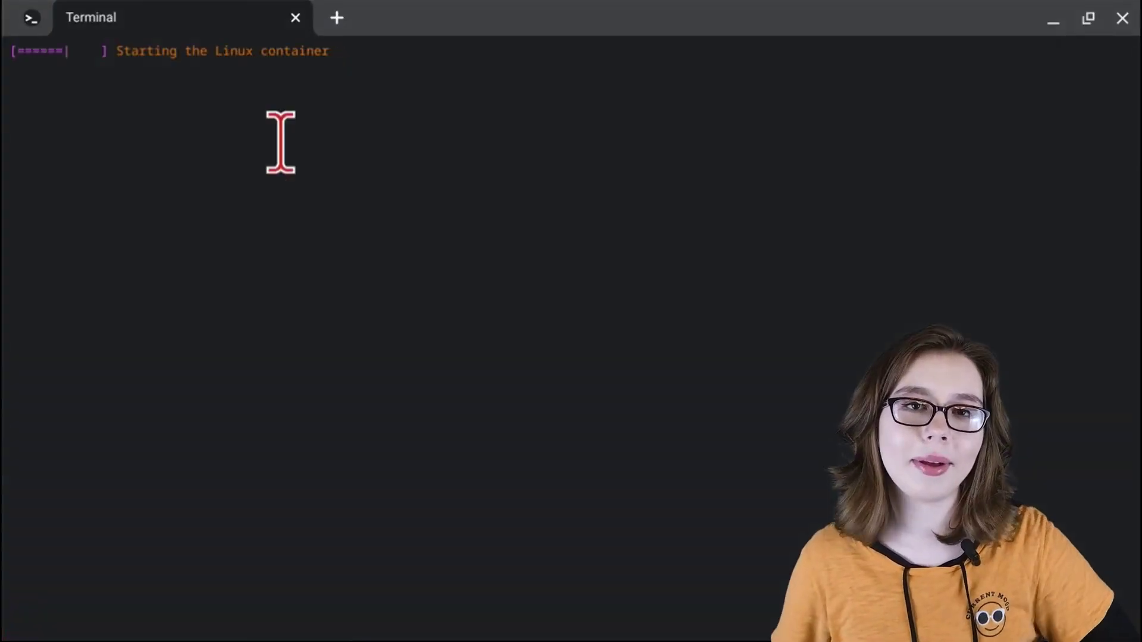
pyautogui.write('./go')
pyautogui.write('l.sh')
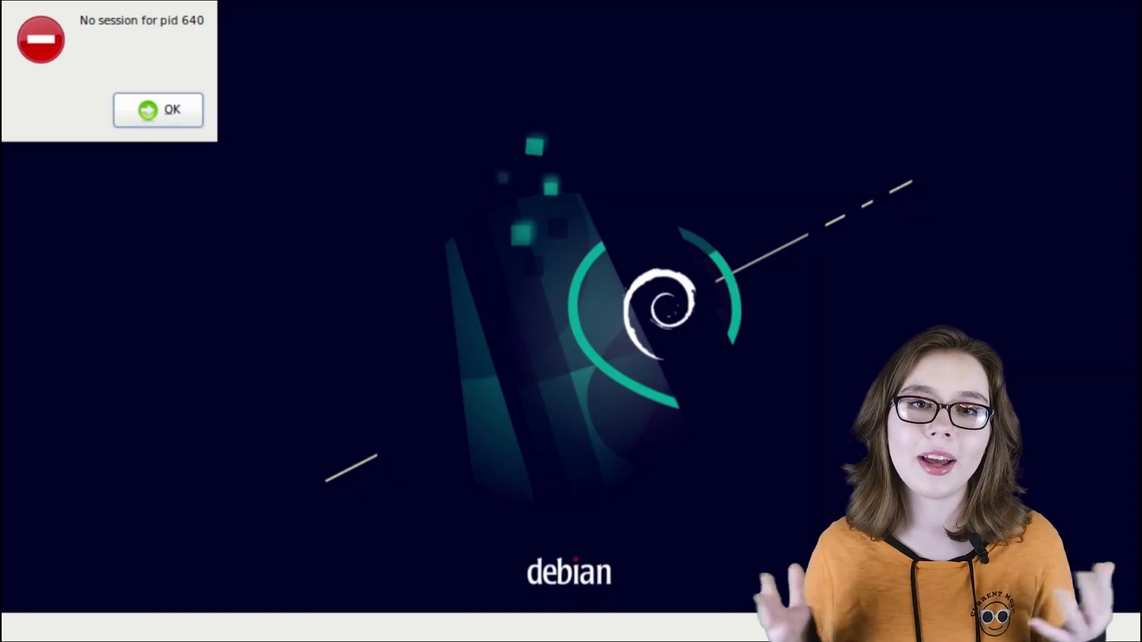
pyautogui.click(149, 130)
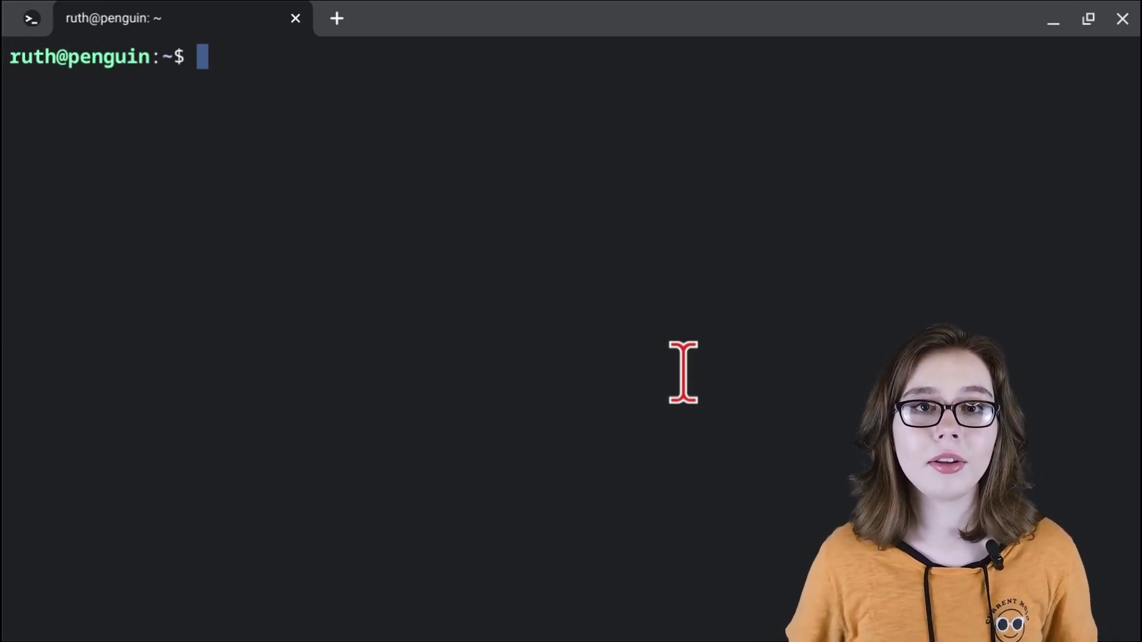
# Run ./gol.sh again until the container's progress bar reports Ready
pyautogui.write('./gol.sh')
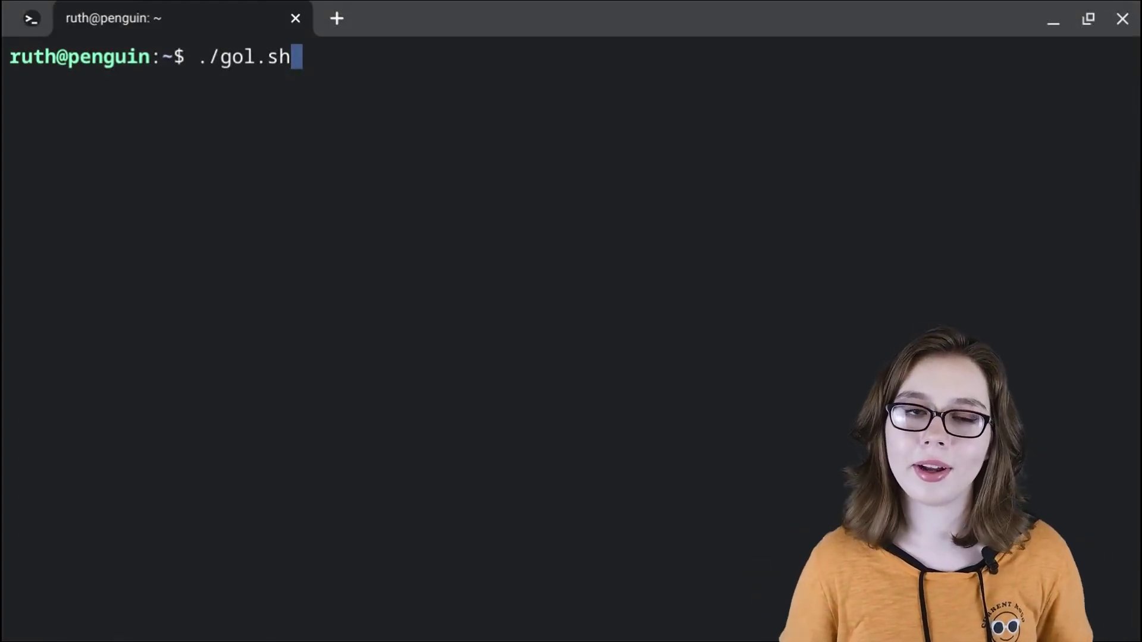
pyautogui.press('Return')
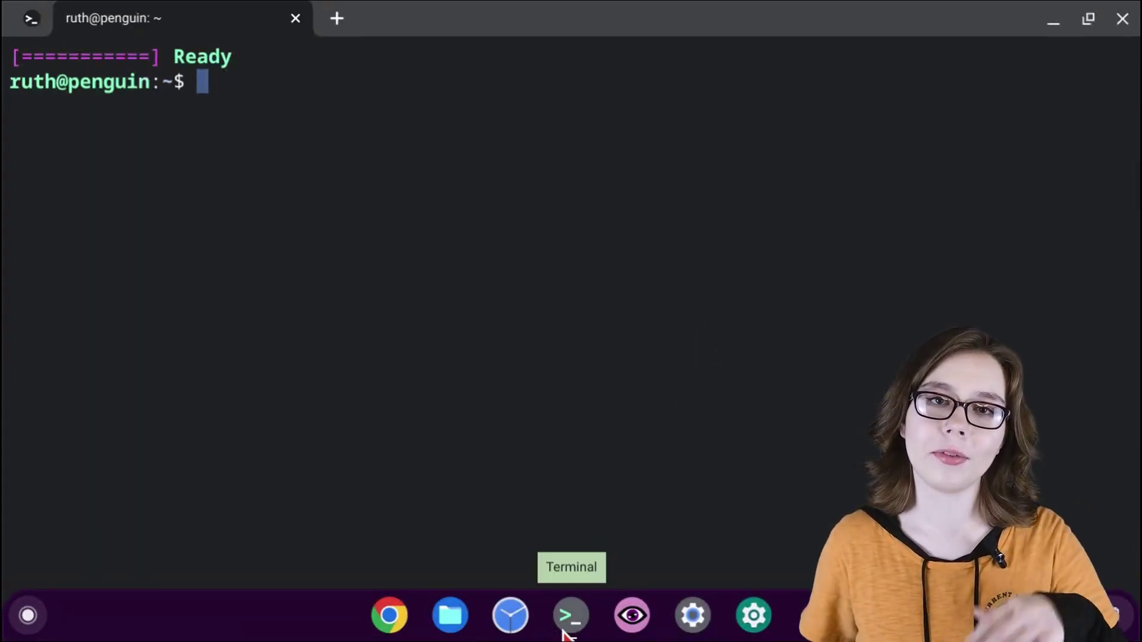
# Shut down the Linux container and turn Wi-Fi on
pyautogui.rightClick(572, 615)
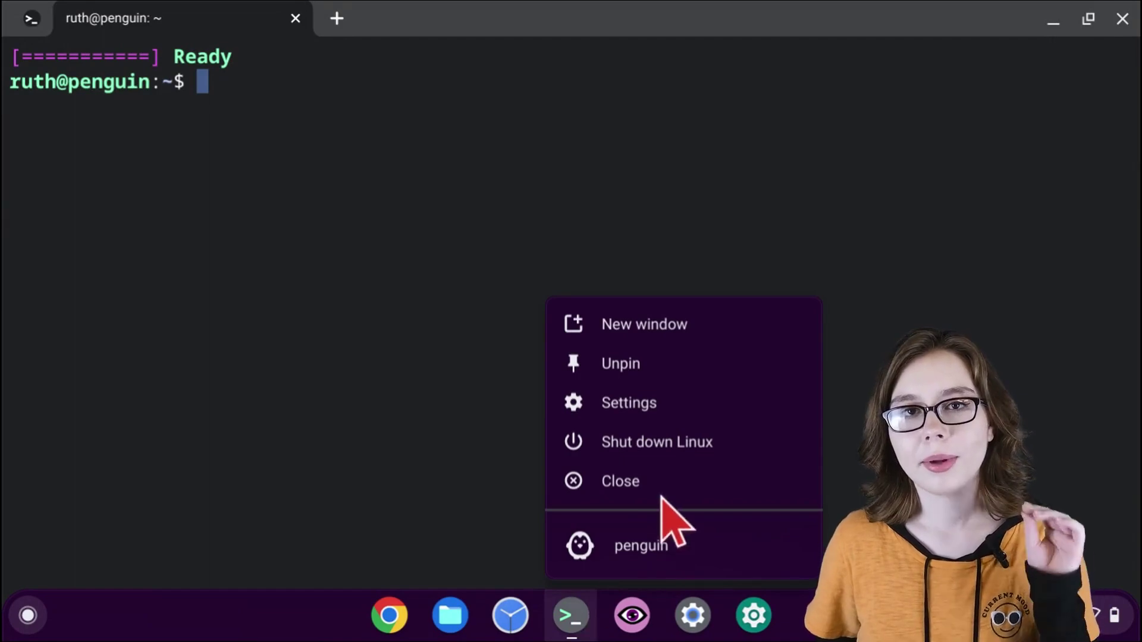
pyautogui.click(658, 446)
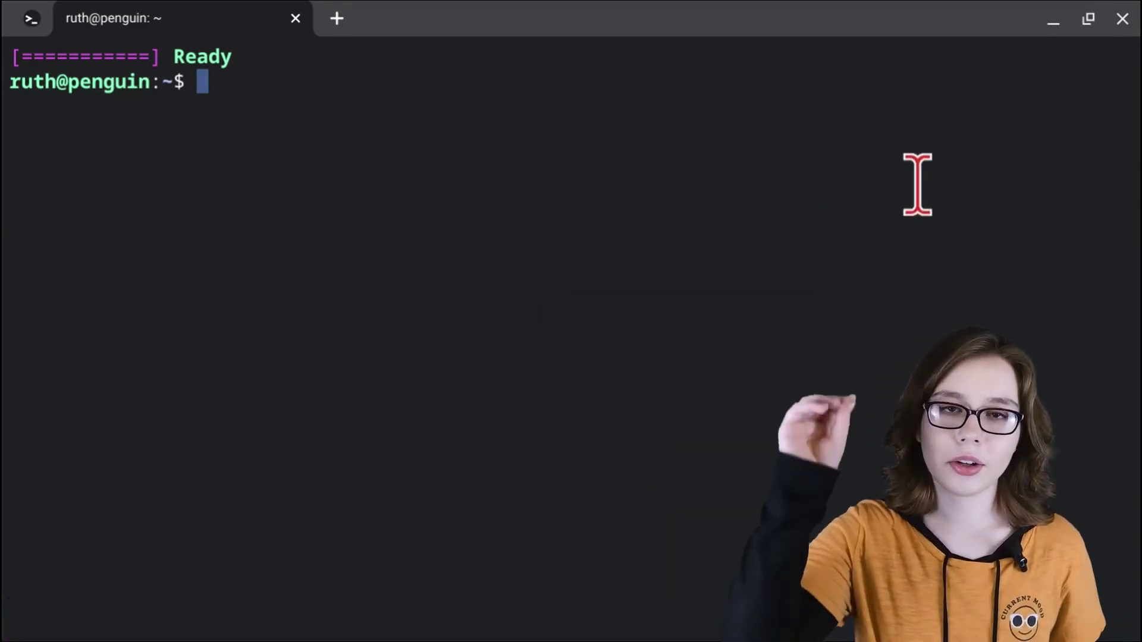
pyautogui.click(1123, 18)
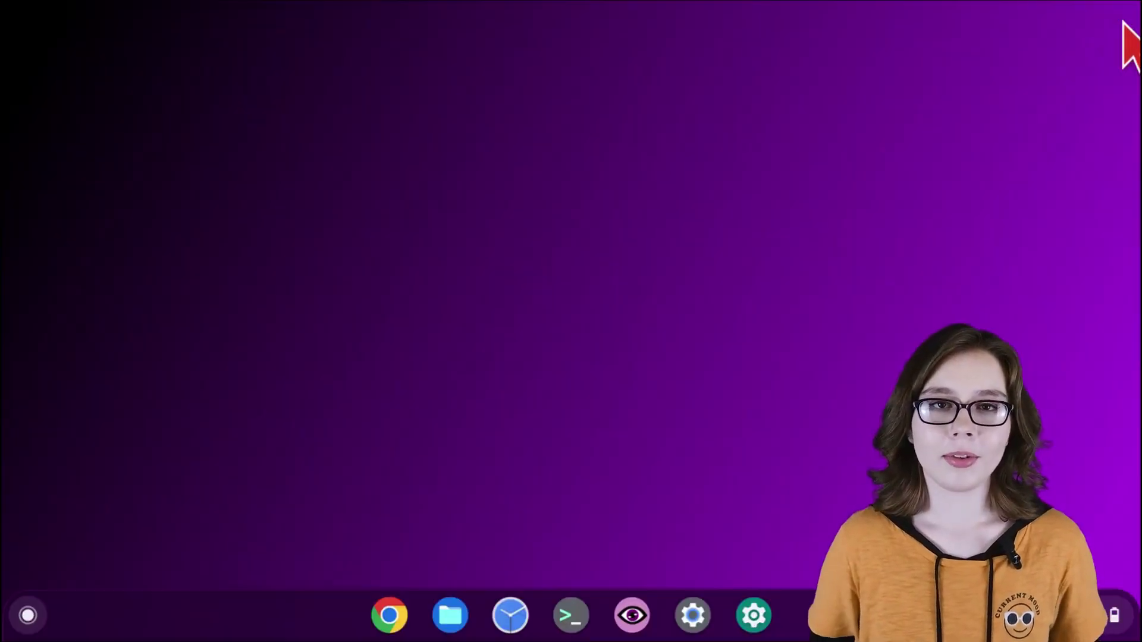
pyautogui.click(1065, 613)
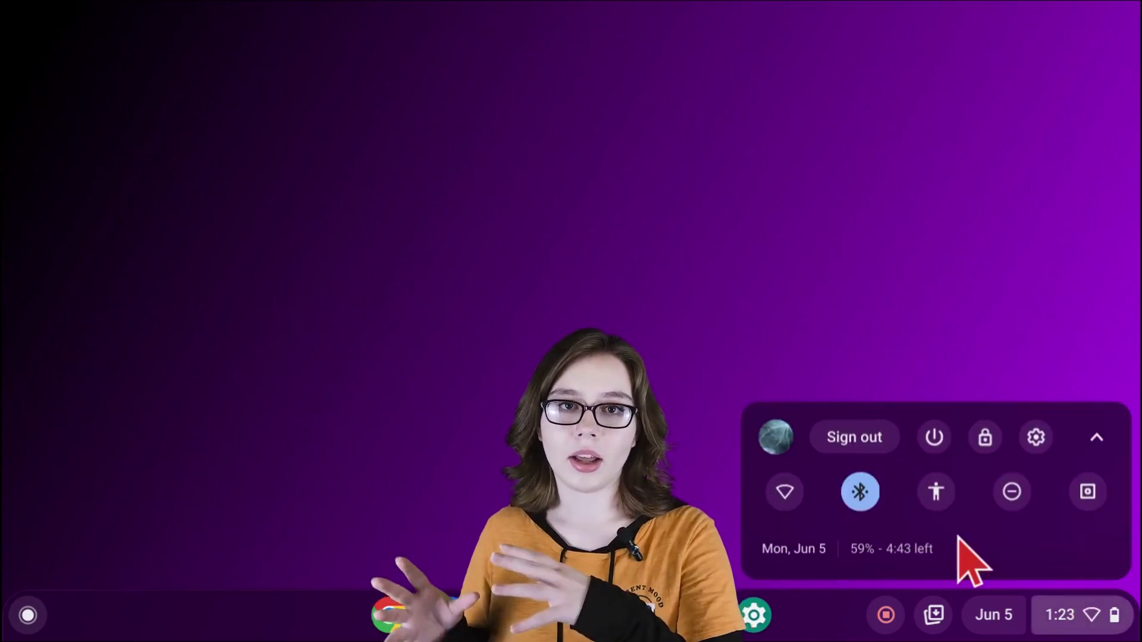
pyautogui.click(781, 489)
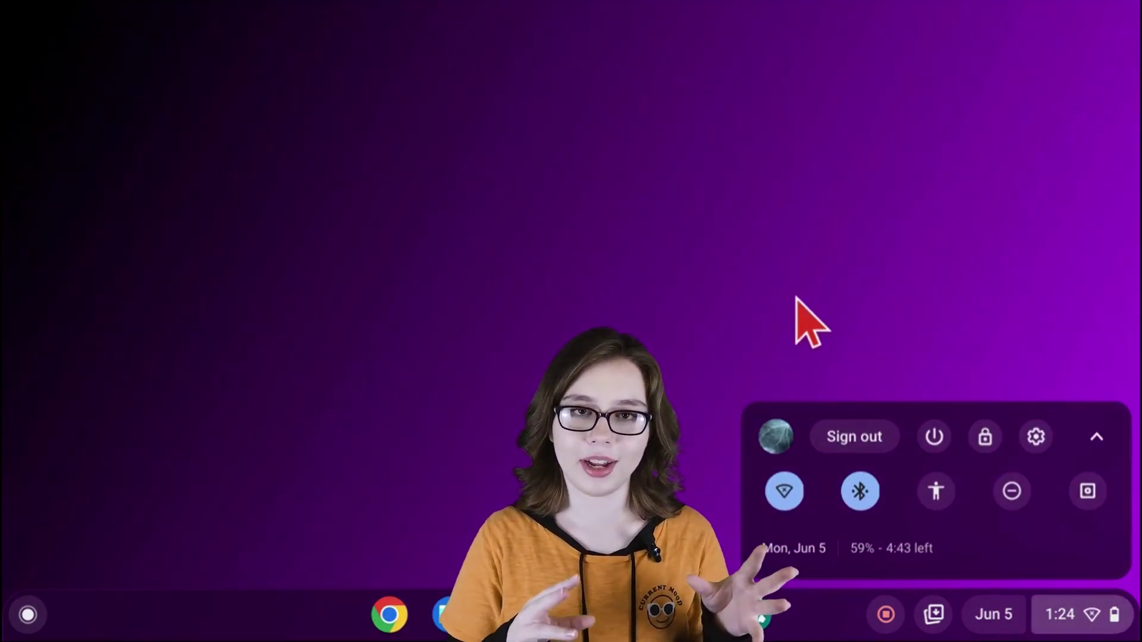
# Restart the penguin shell, rerun gol.sh for the full-screen desktop, and dismiss the session error
pyautogui.click(570, 617)
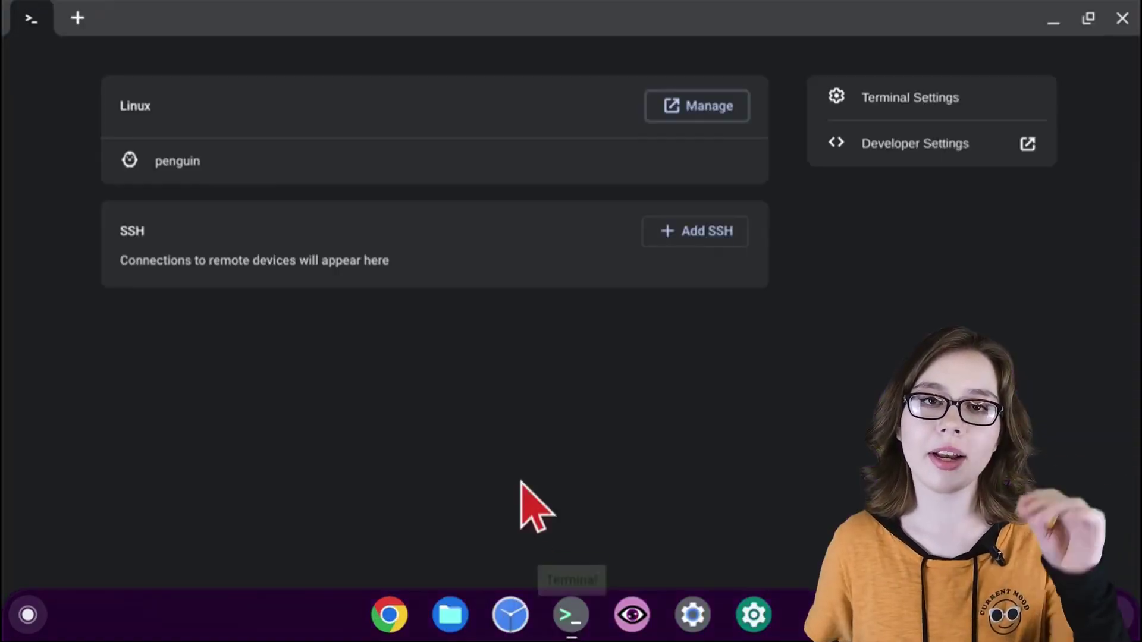
pyautogui.click(208, 158)
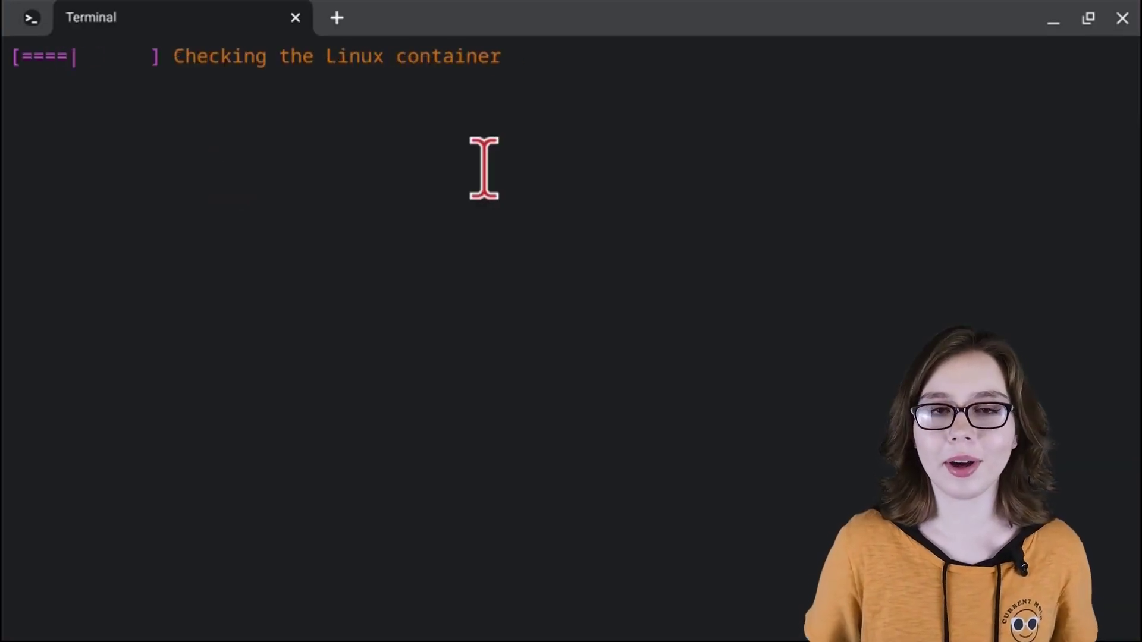
pyautogui.write('./gol.sh')
pyautogui.press('F5')
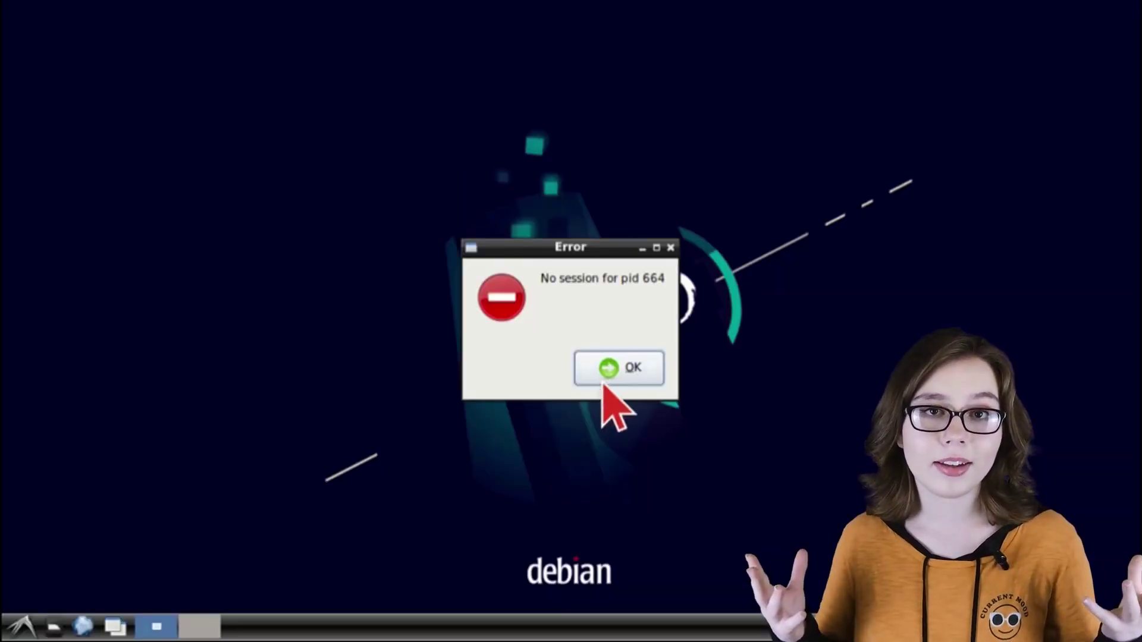
pyautogui.click(619, 369)
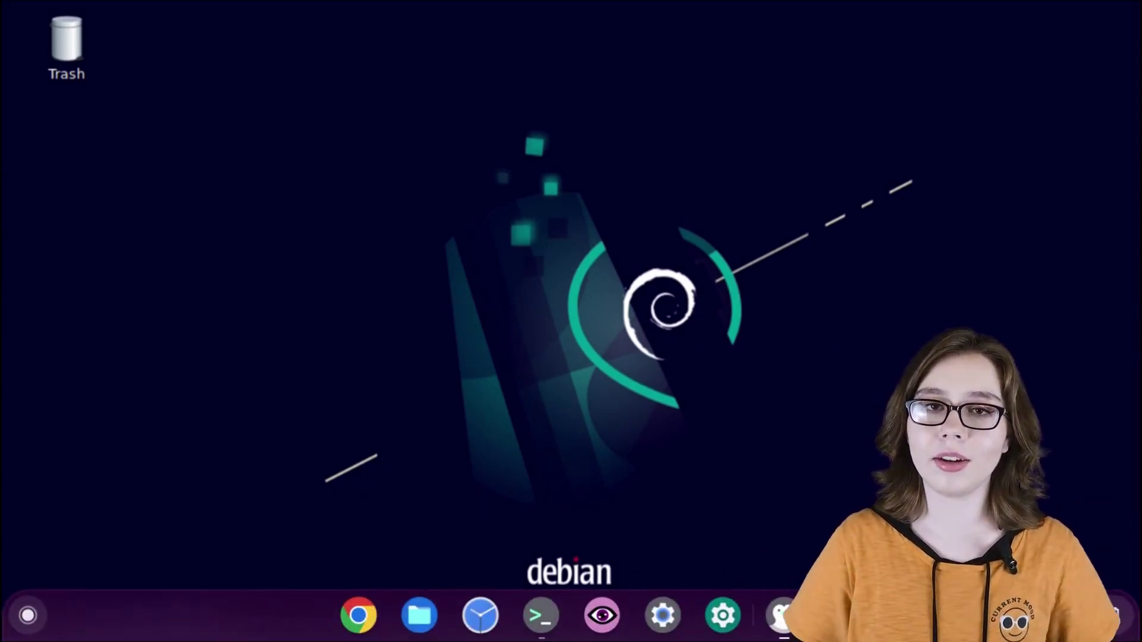
pyautogui.click(1056, 615)
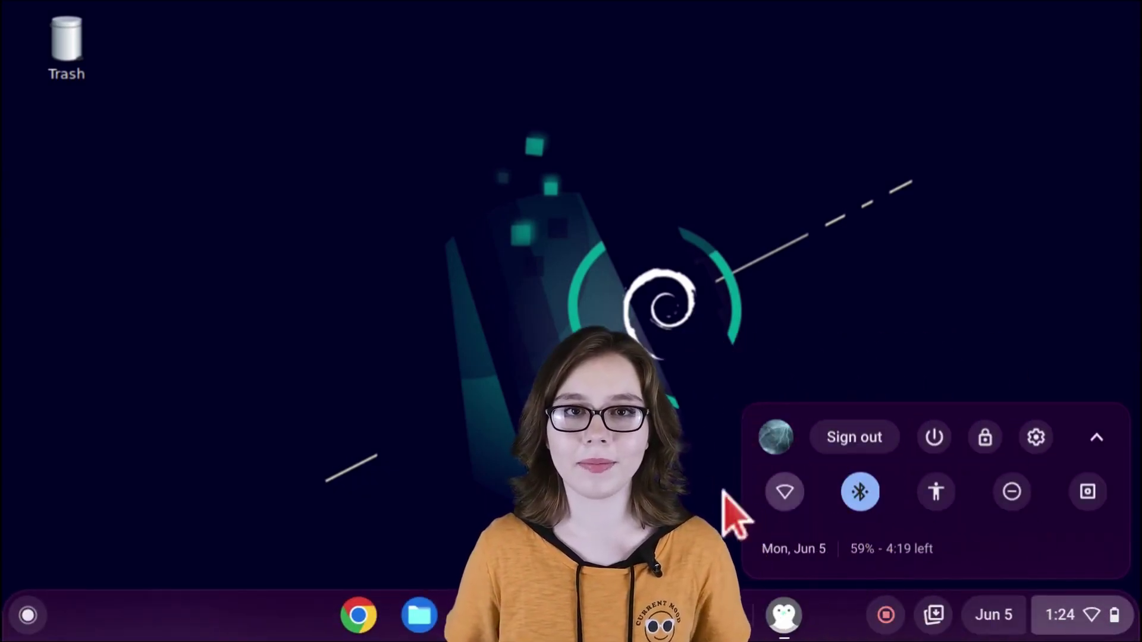